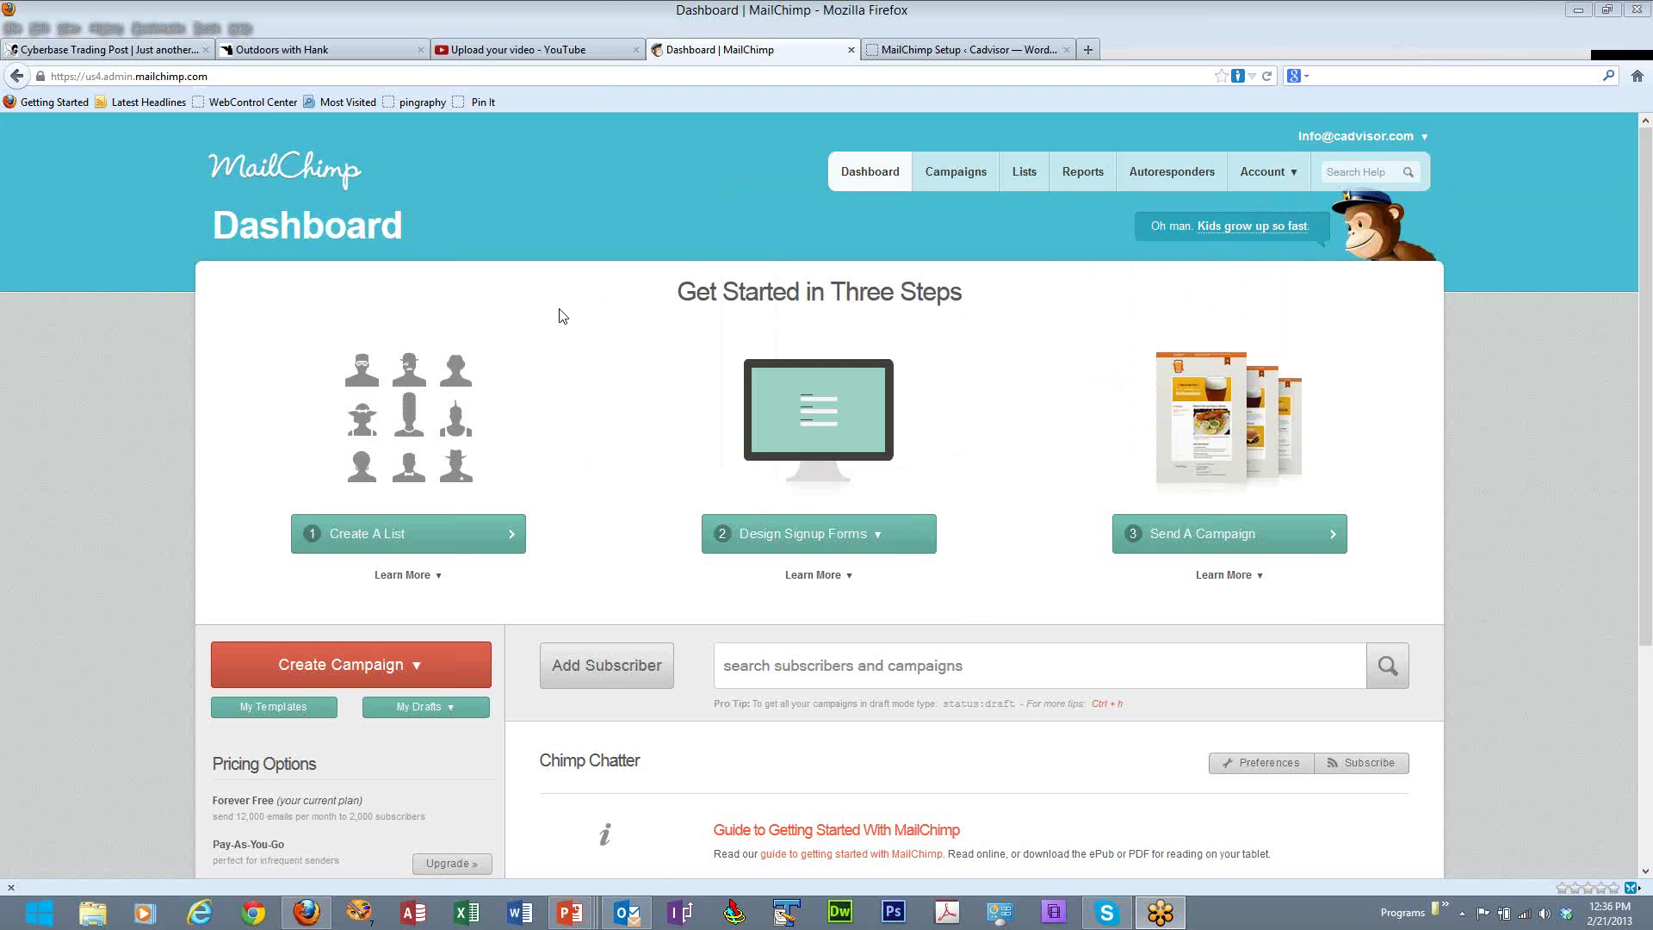
- Create a new list named 'Newsletter' with subject 'Newsletter', a sender name and a reply-to e-mail
click(410, 537)
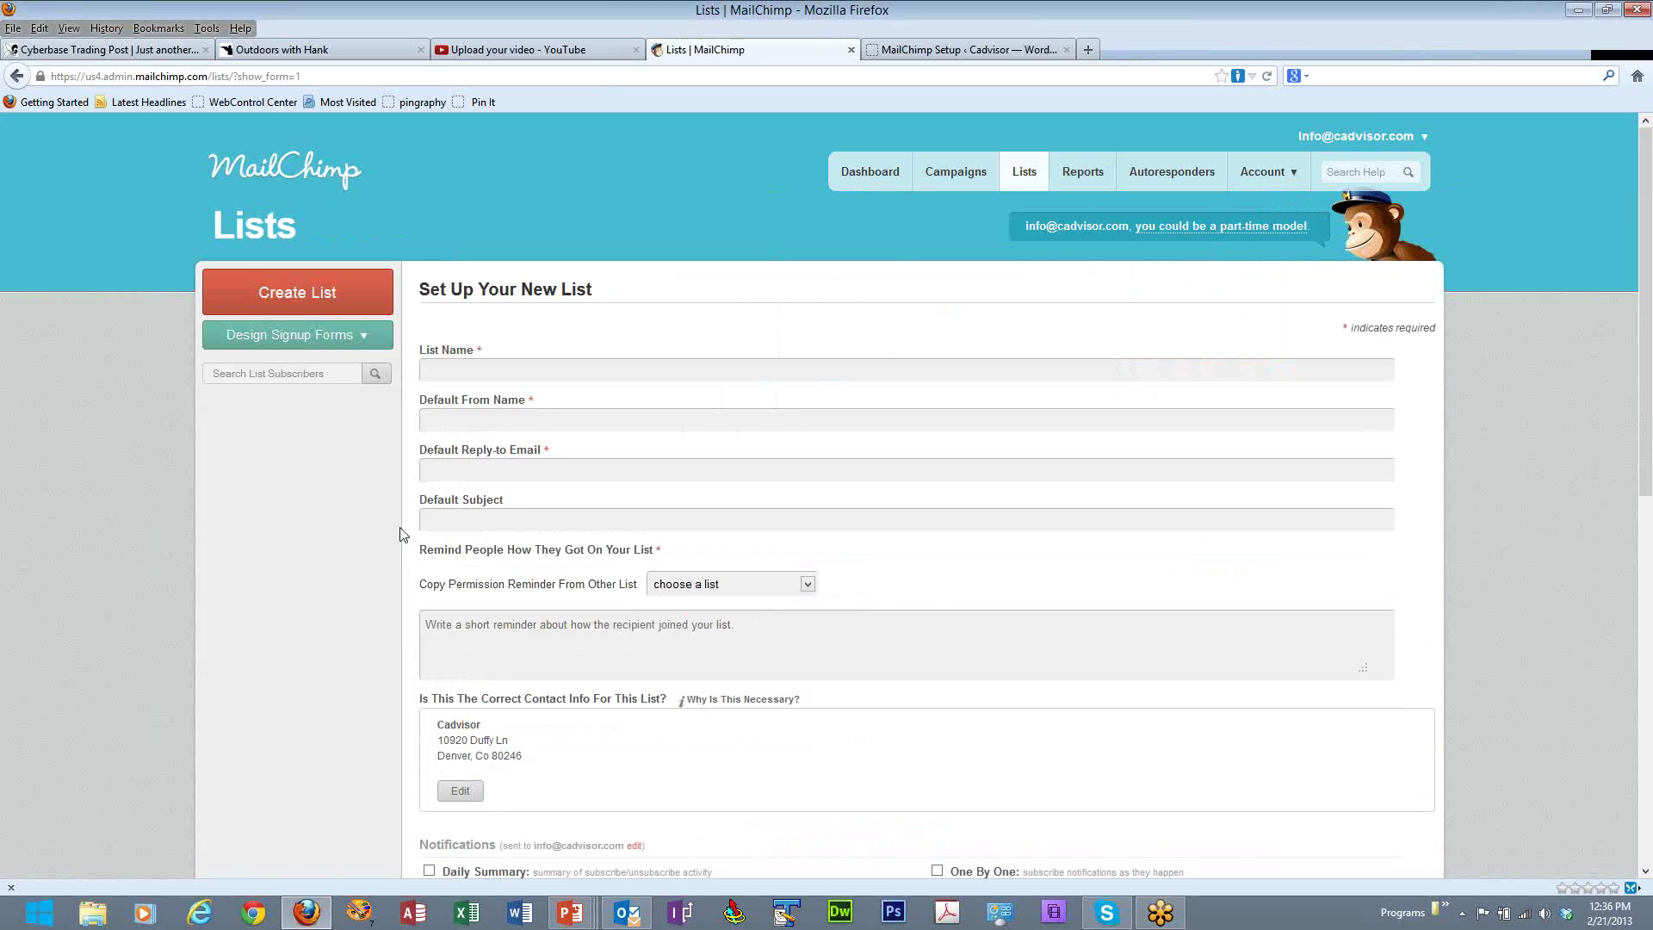
click(504, 372)
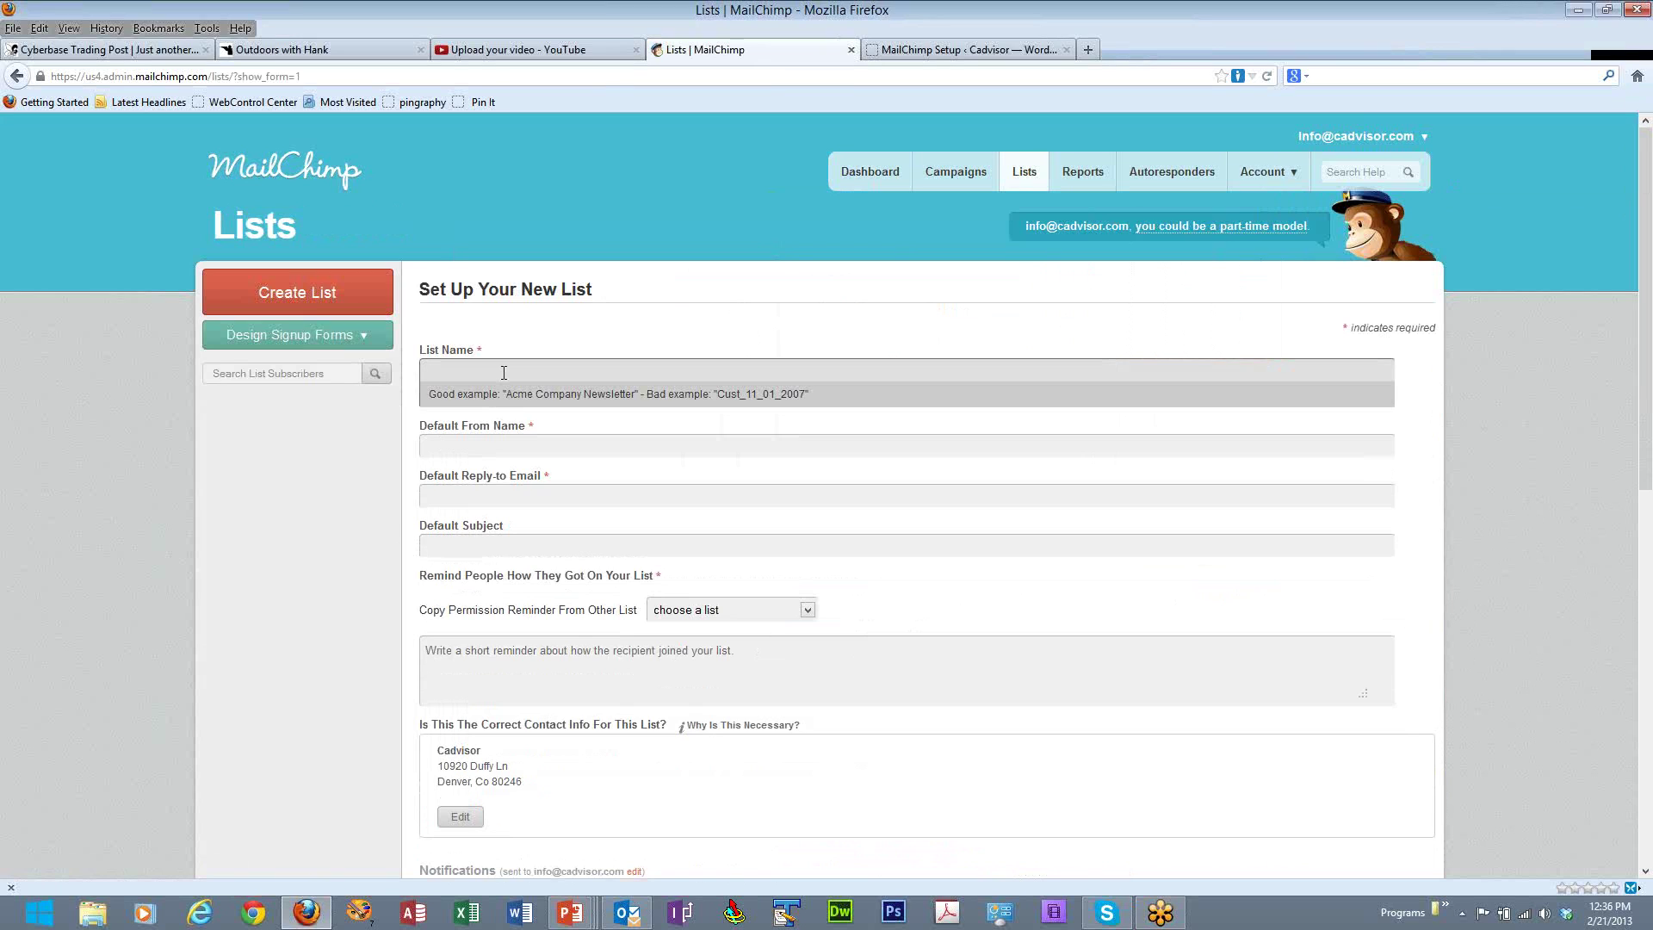
text(Newsletter)
click(520, 446)
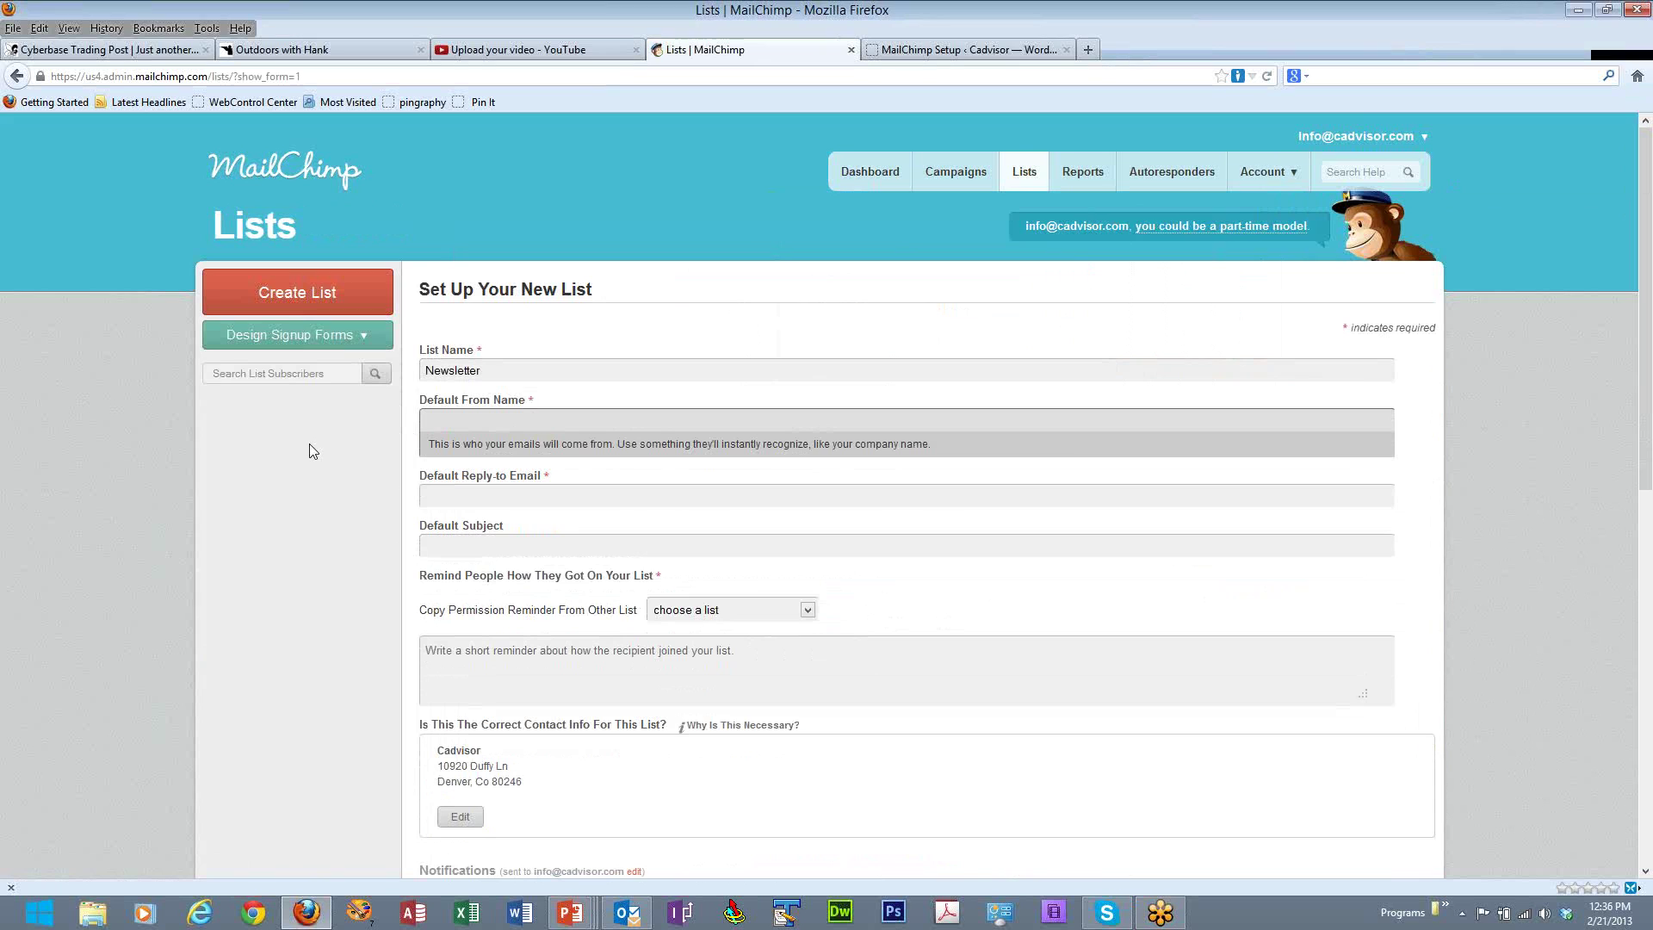
text(Greg)
click(514, 496)
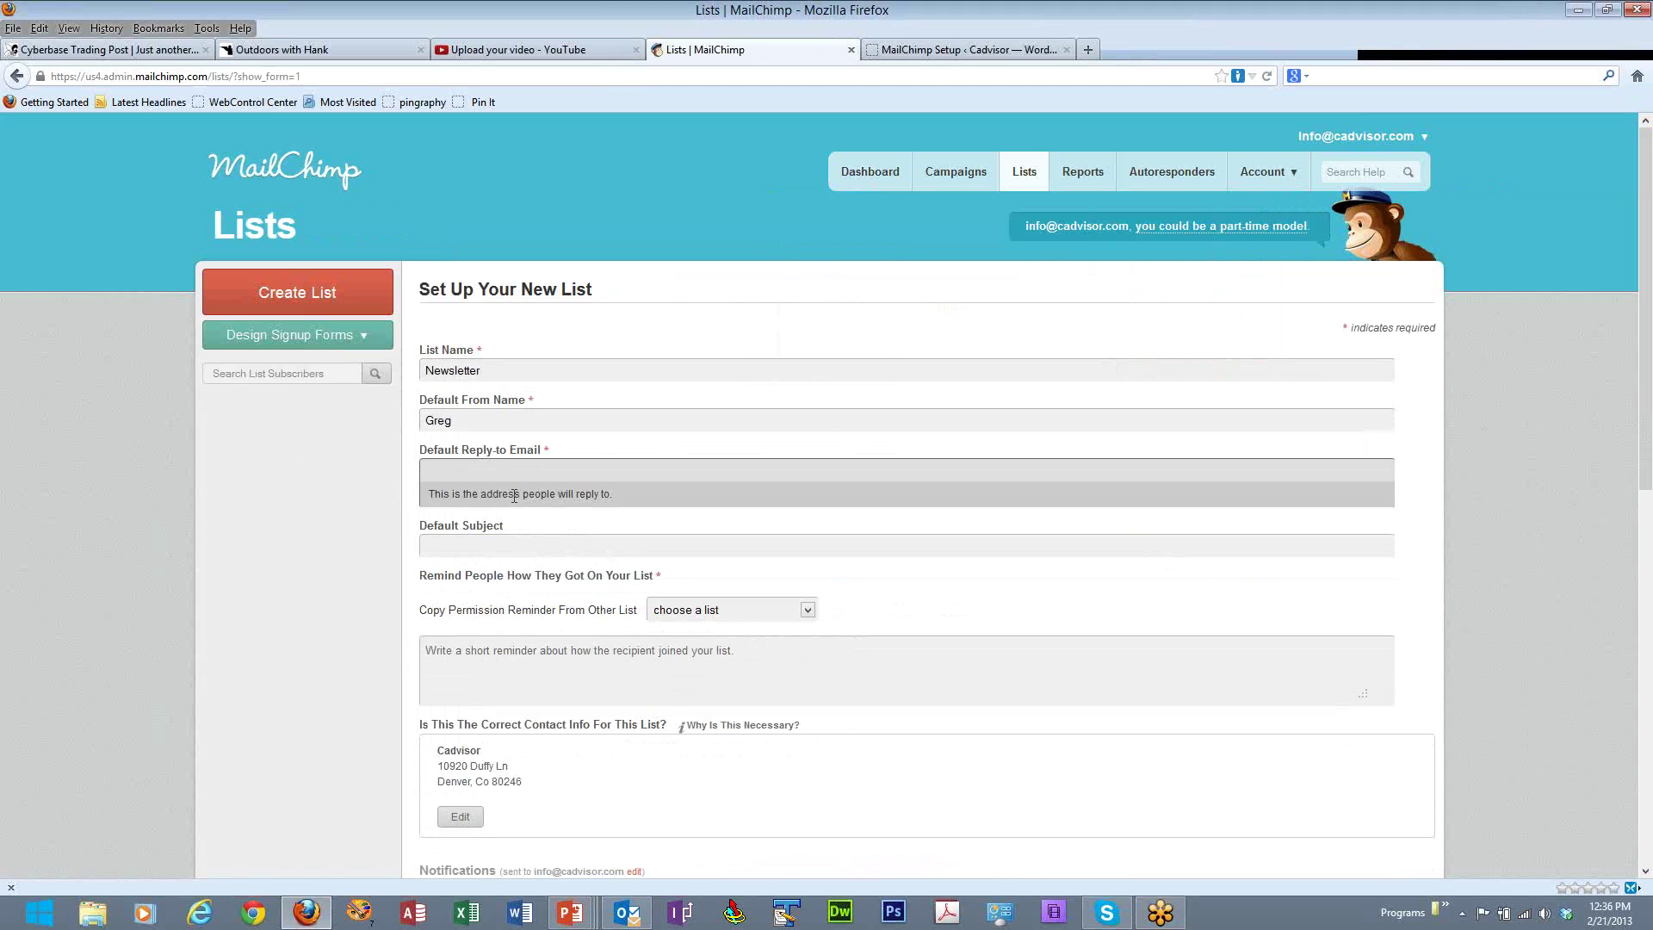
click(479, 547)
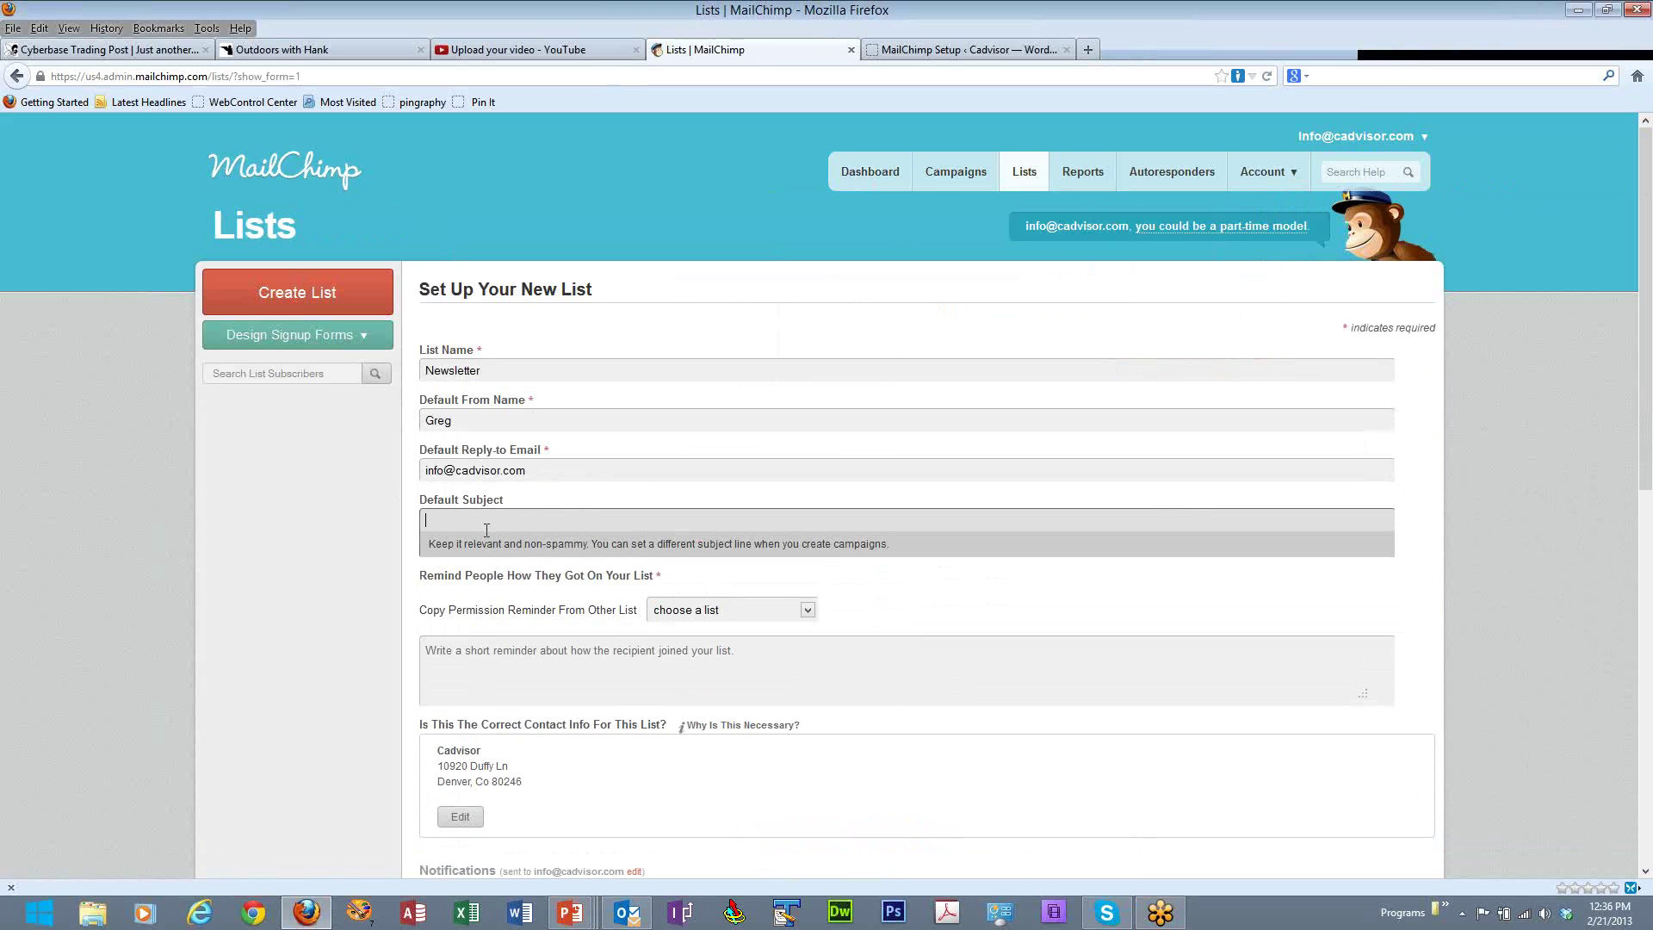
text(Newsletter)
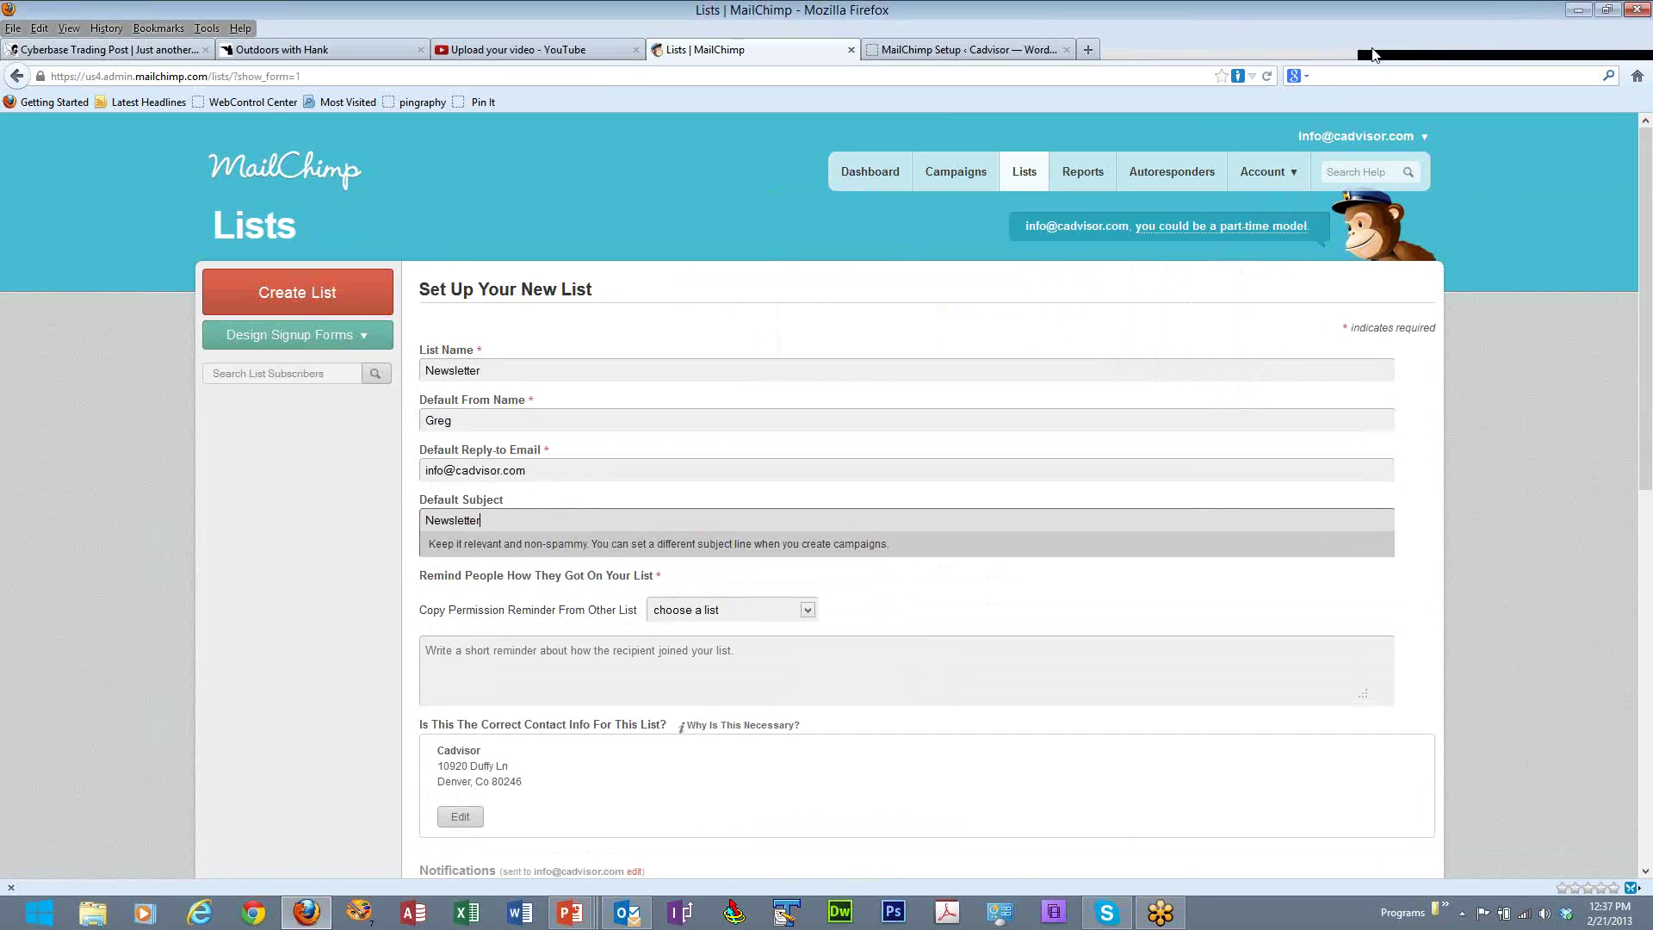
click(1374, 55)
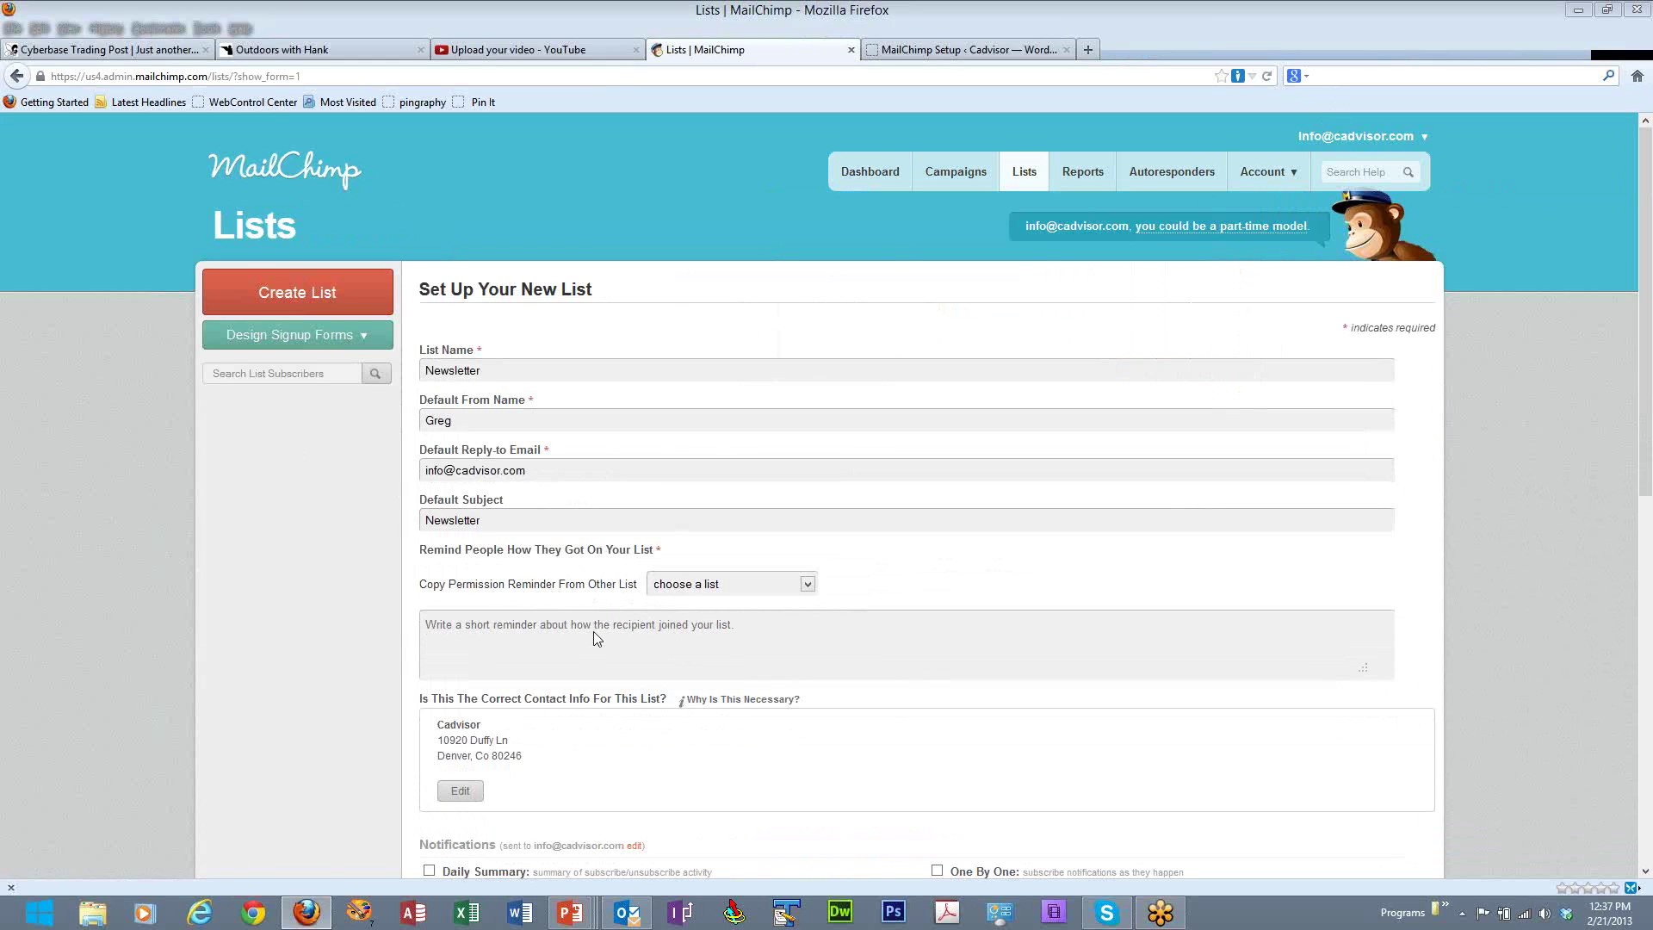
- Add the opted-in-at-our-website permission reminder, let people pick e-mail format, and save the list
click(756, 626)
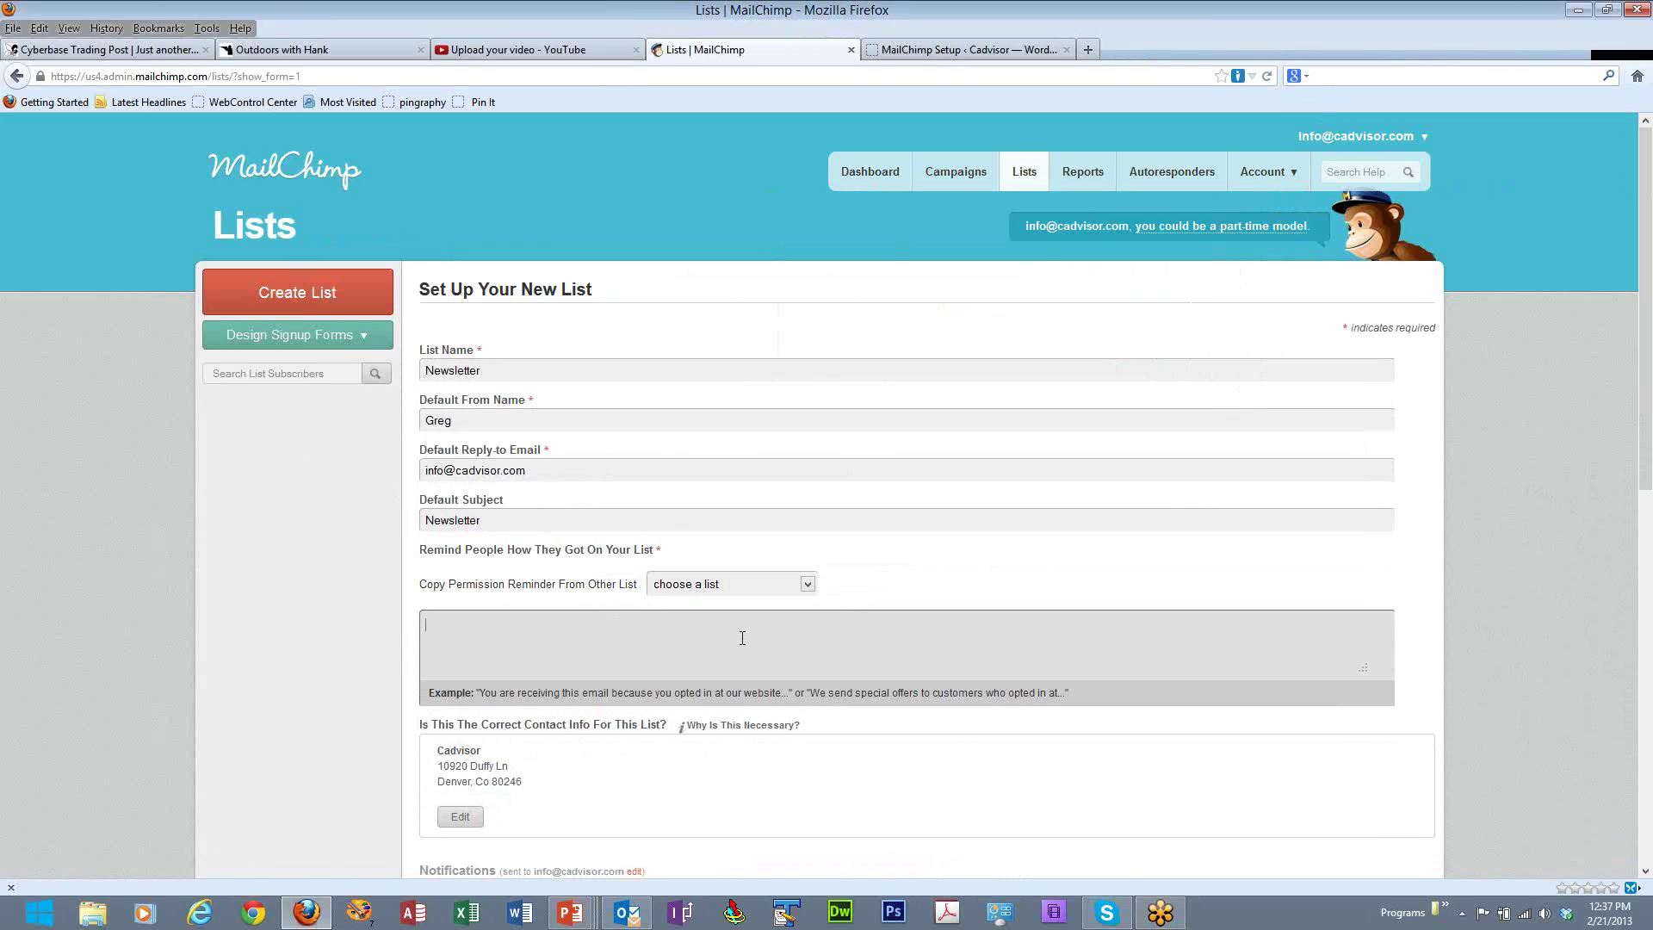
text(You are receiving this email because you opted in )
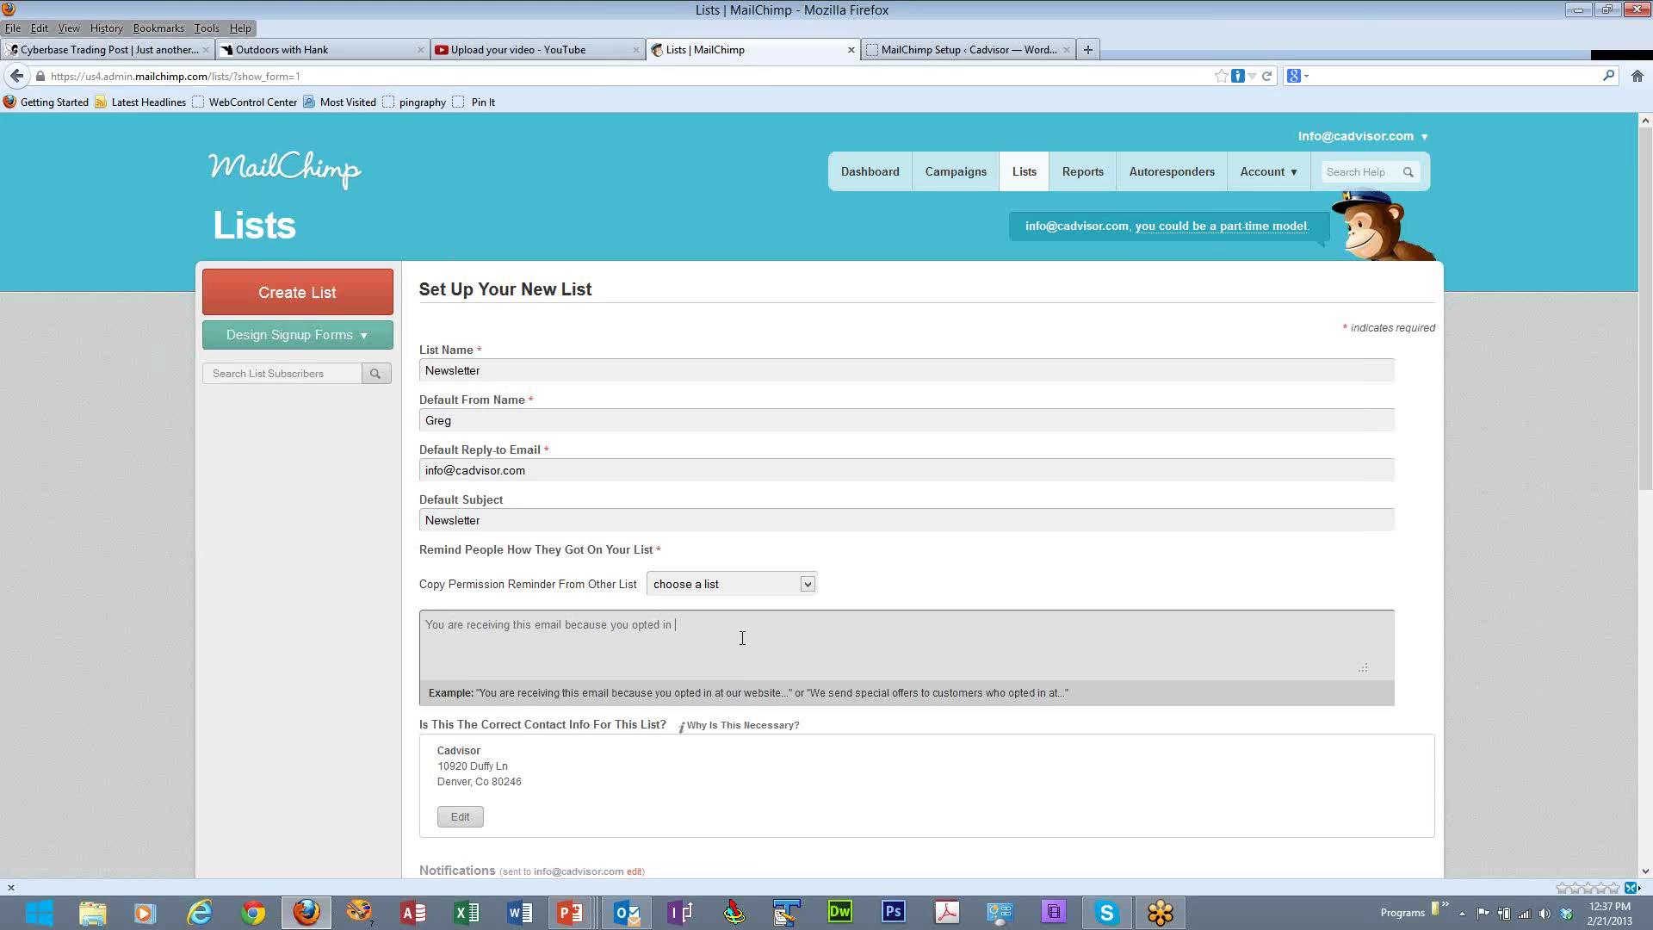
text(at our website.)
scroll(316, 654, down, 3)
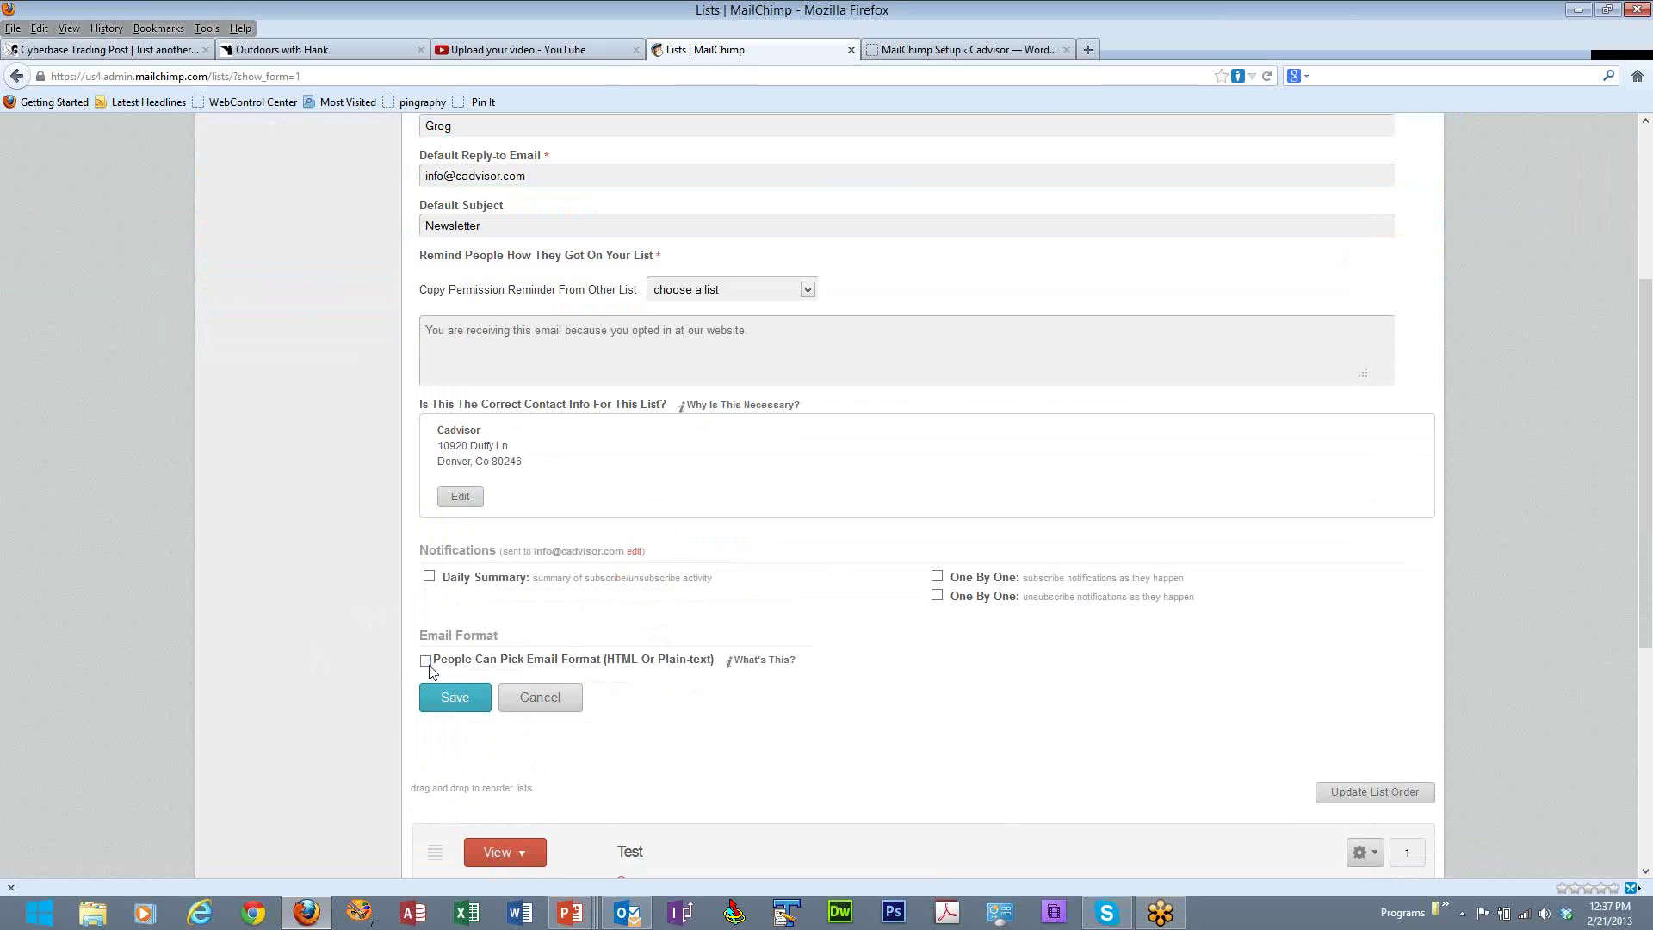
click(426, 662)
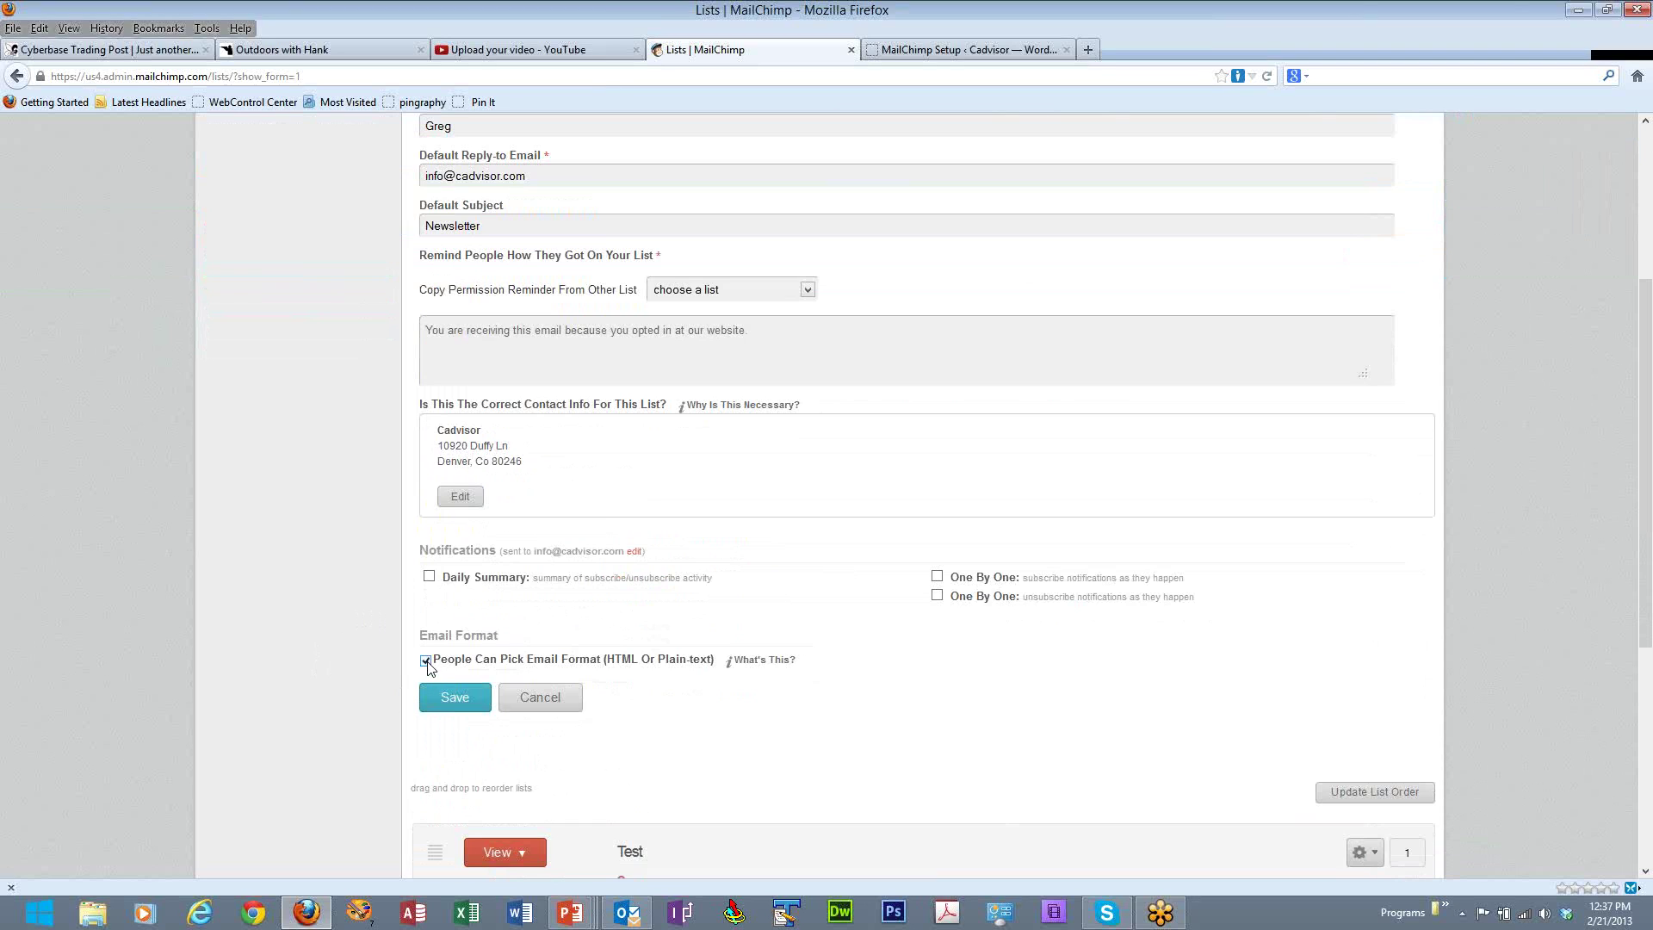
click(444, 704)
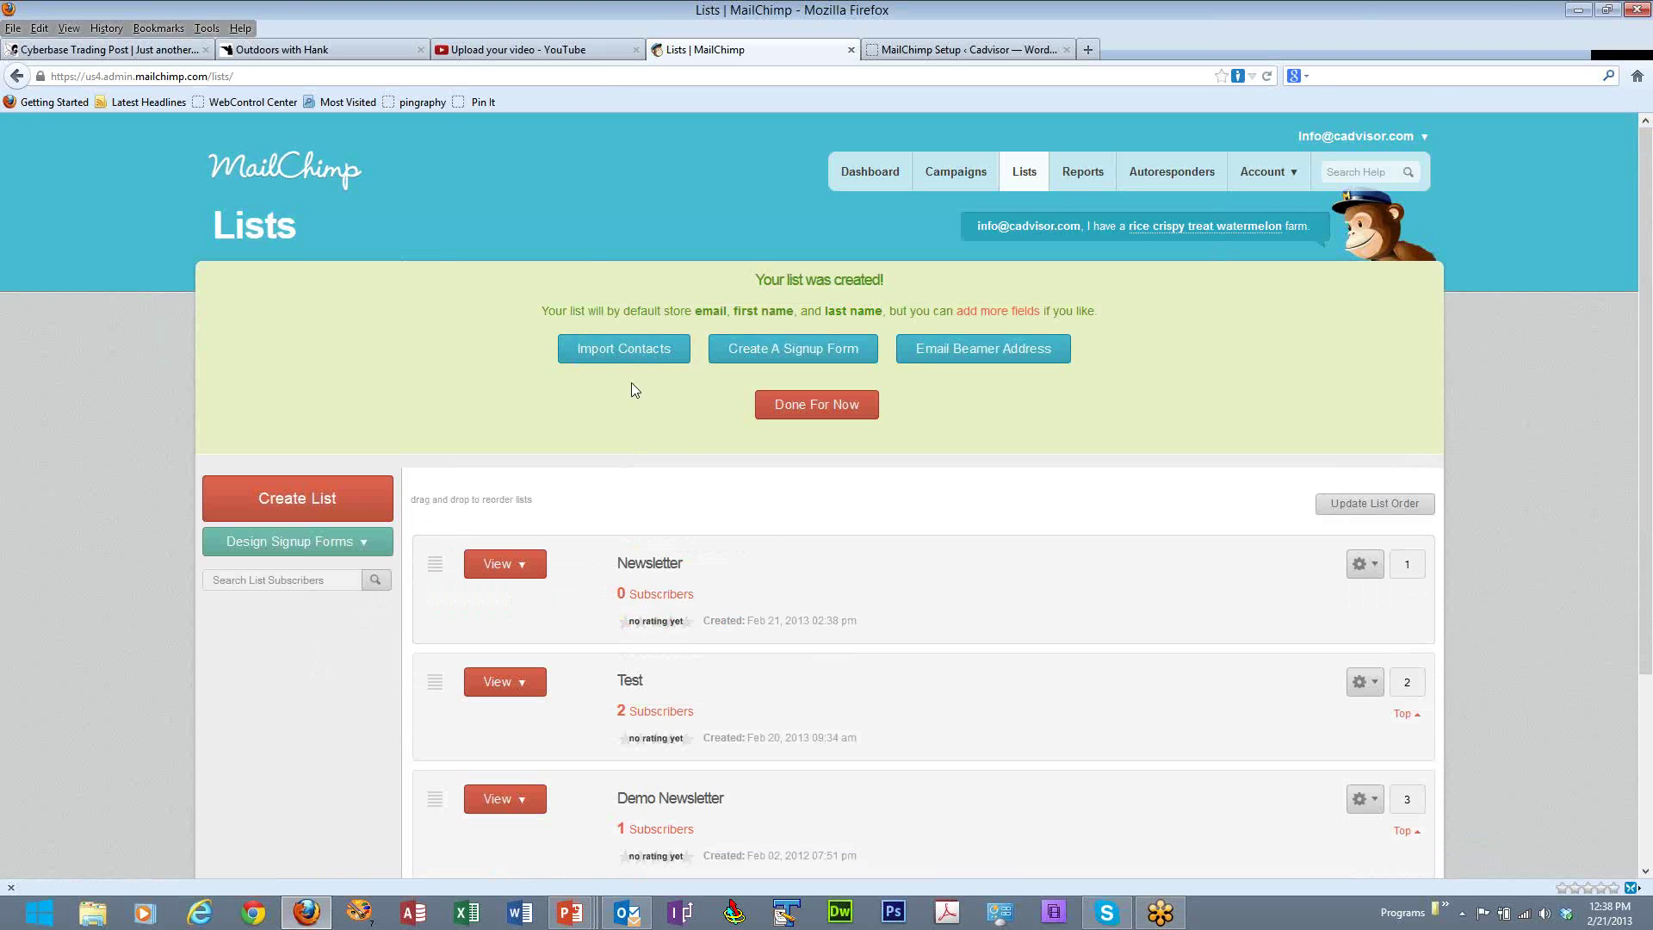
- Go to Import Contacts for the newly created Newsletter list
click(629, 357)
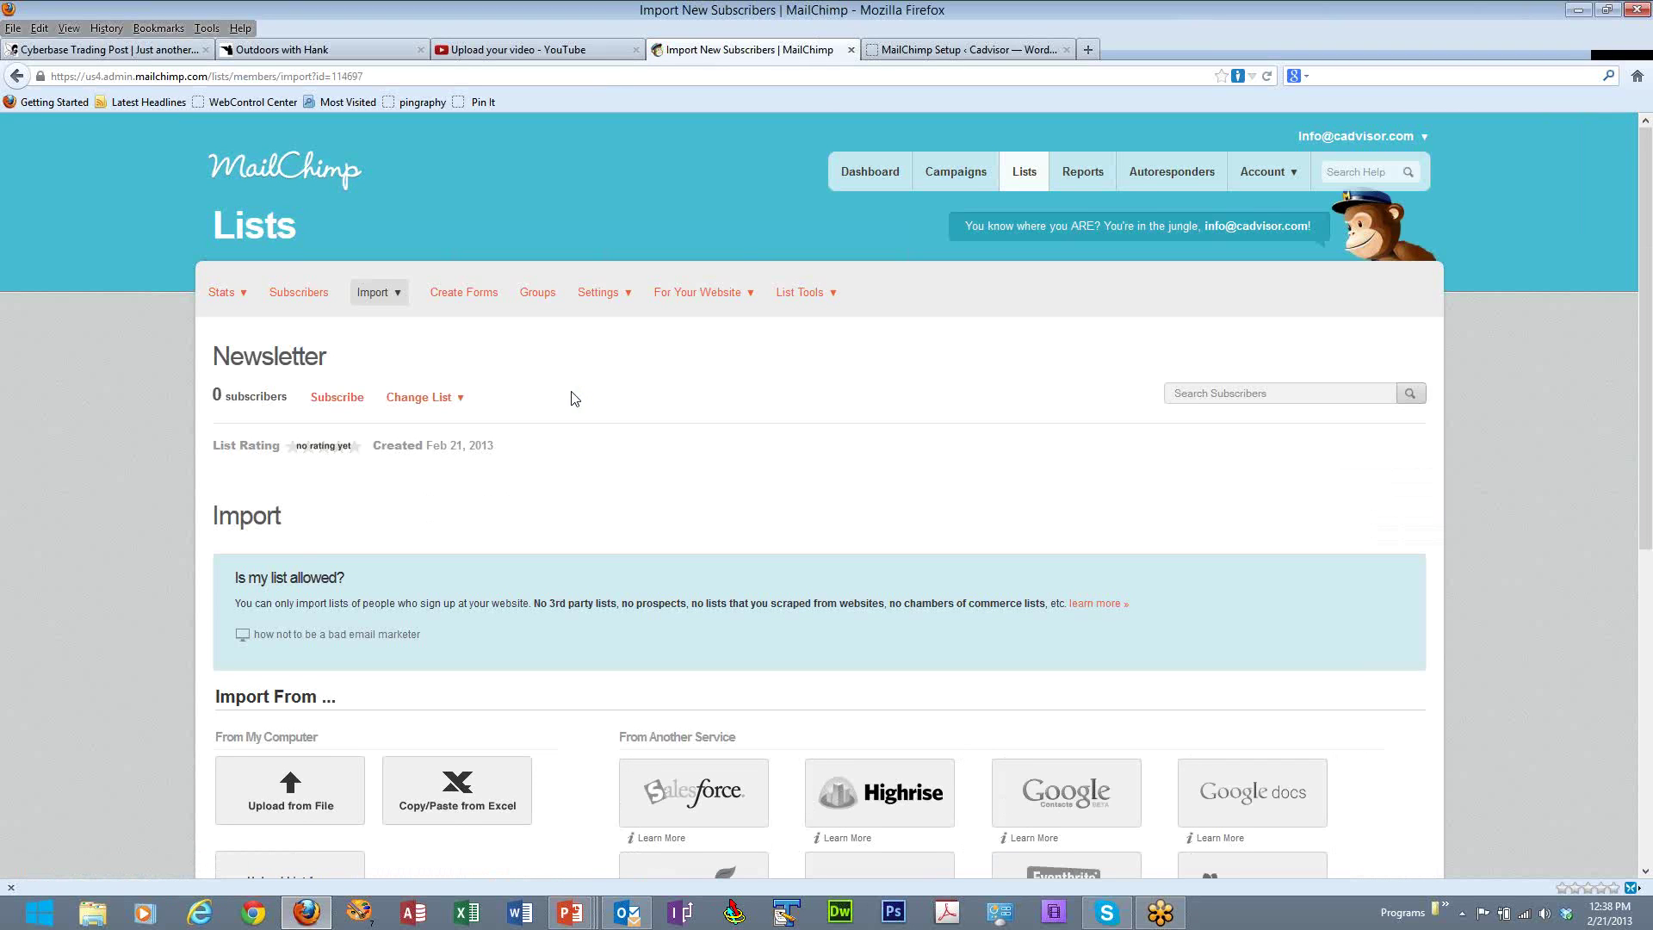
- Choose the Upload from File import source for the Newsletter list
scroll(576, 406, down, 4)
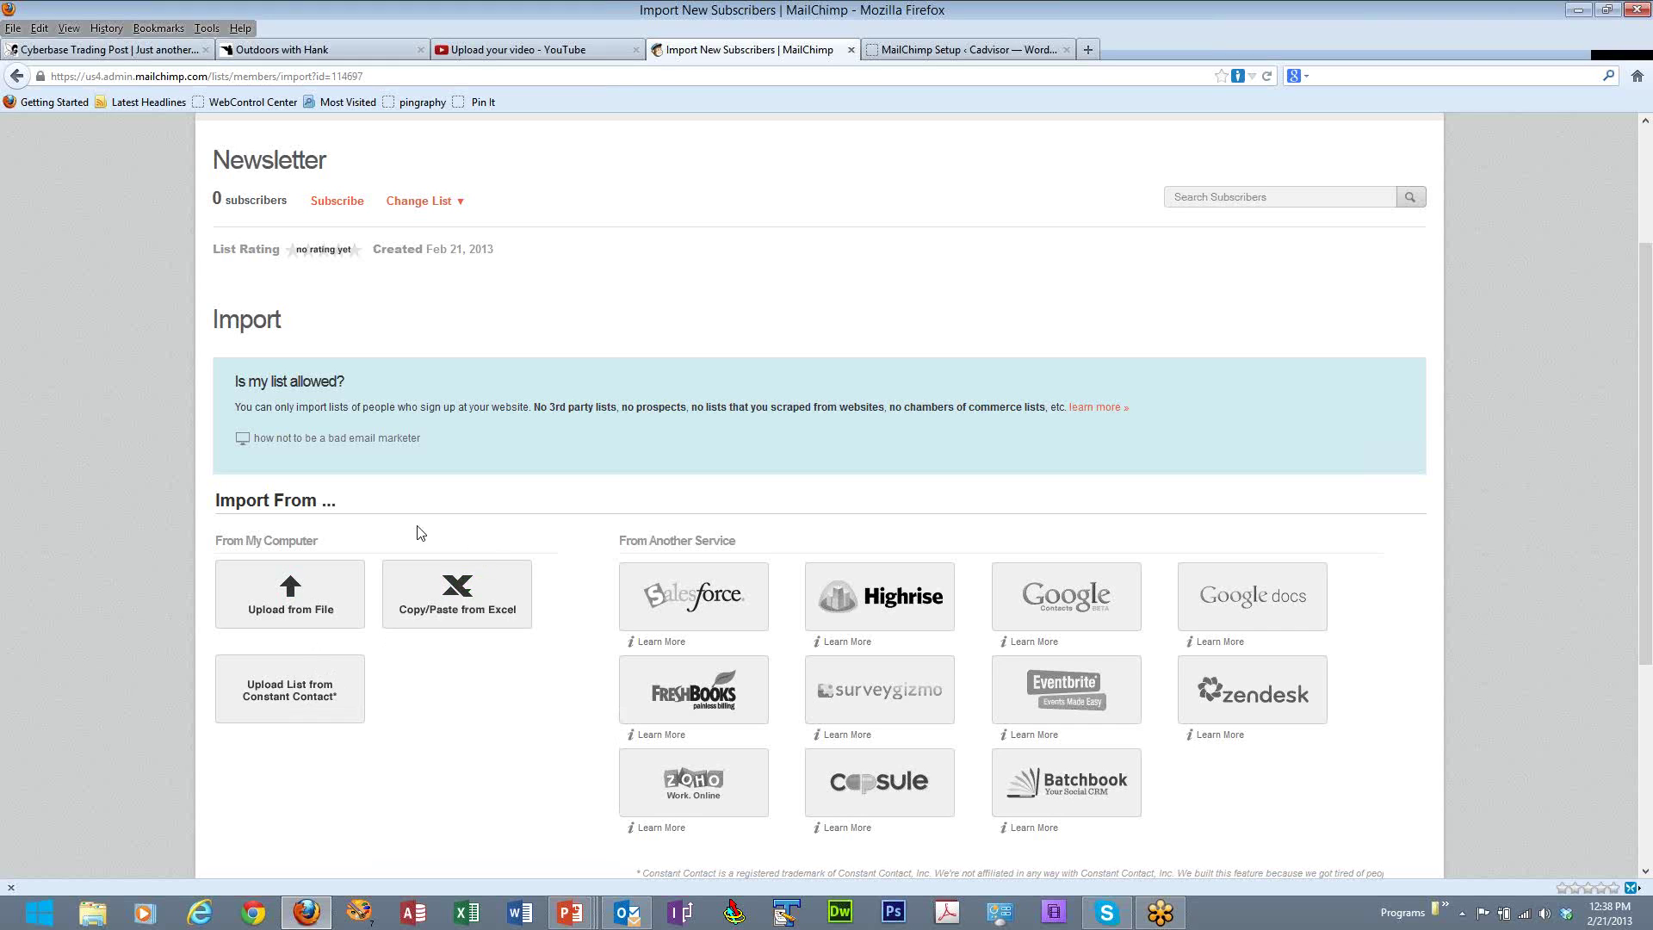
click(291, 593)
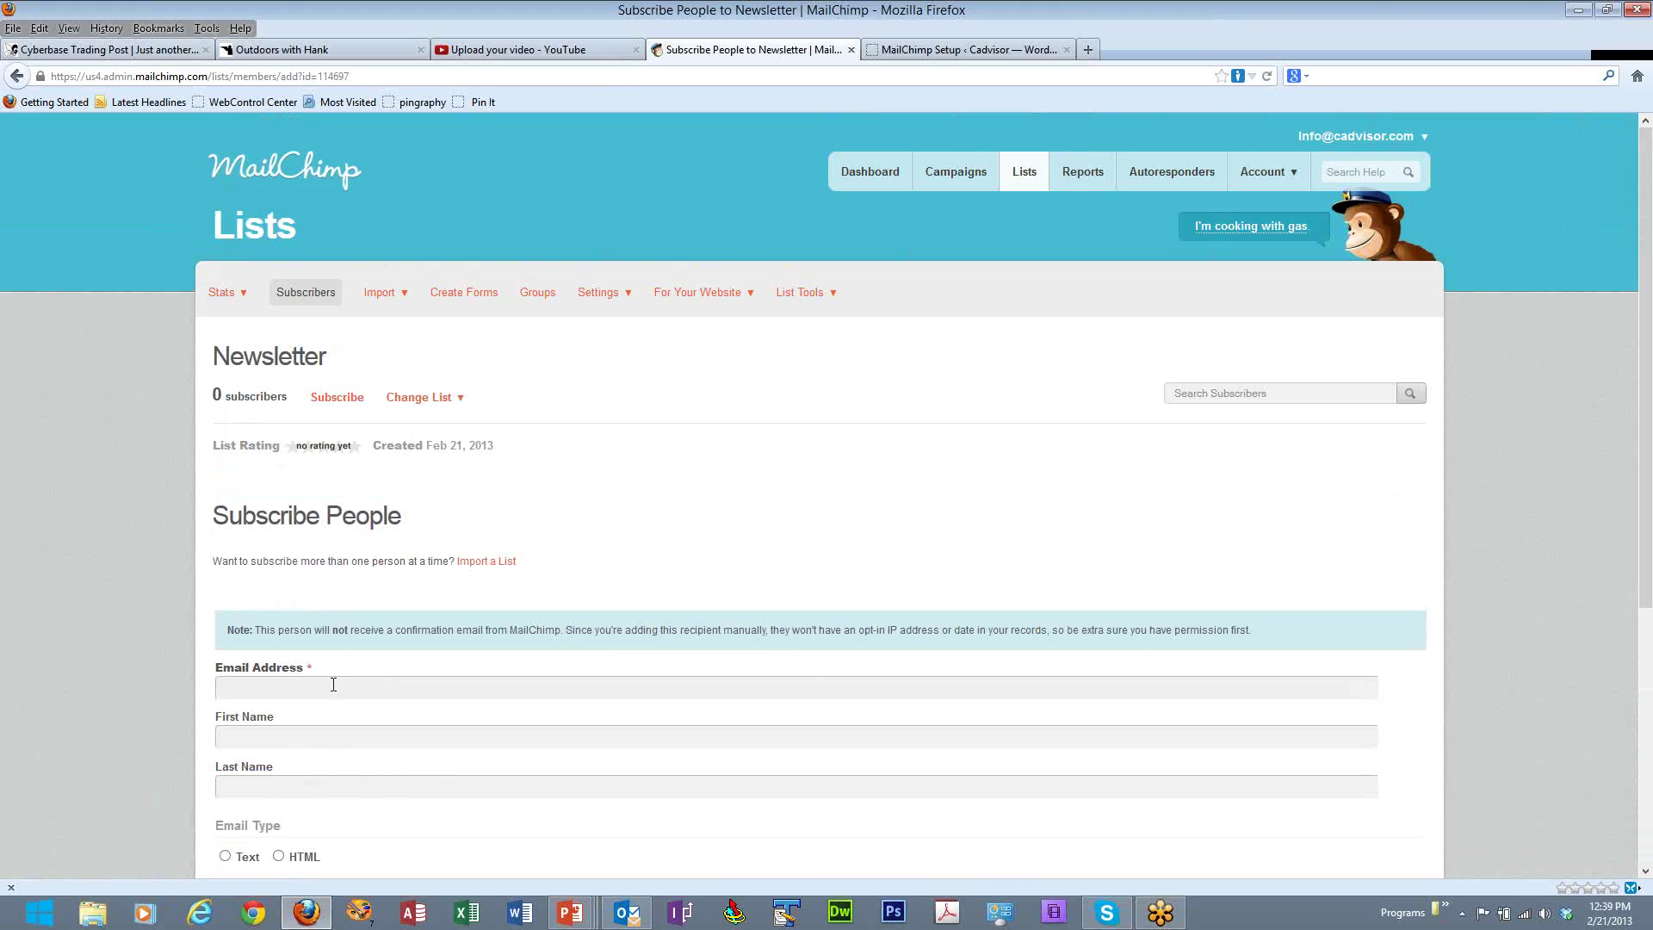
- Subscribe one contact with their e-mail address, first and last name, and HTML format
click(333, 684)
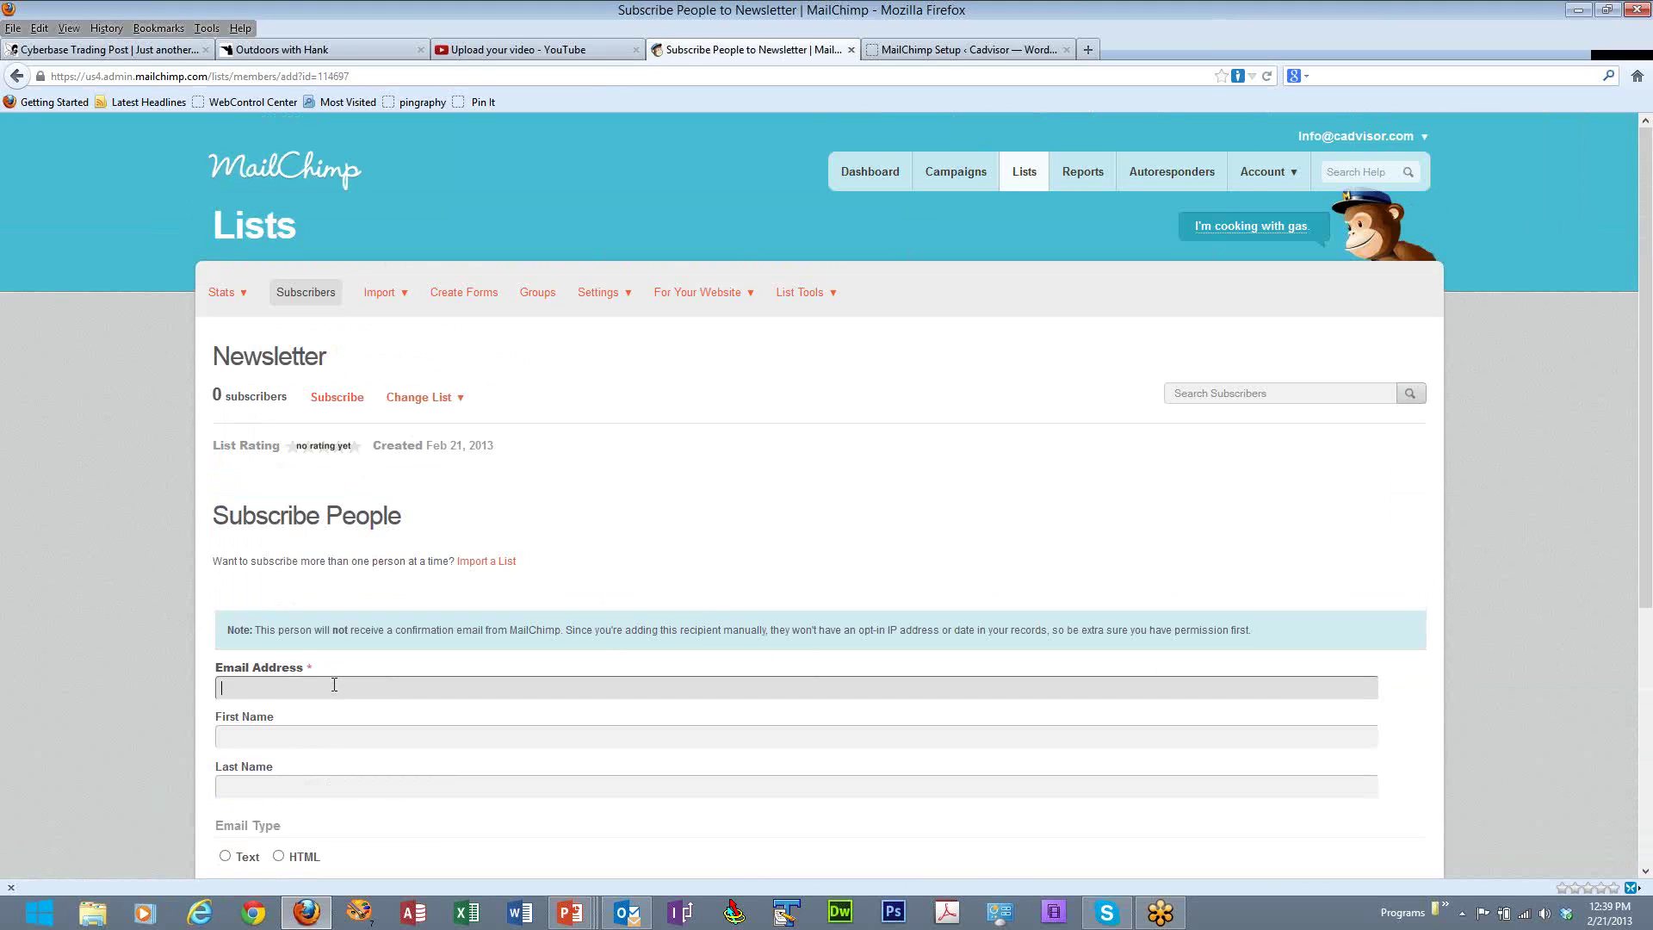
click(331, 736)
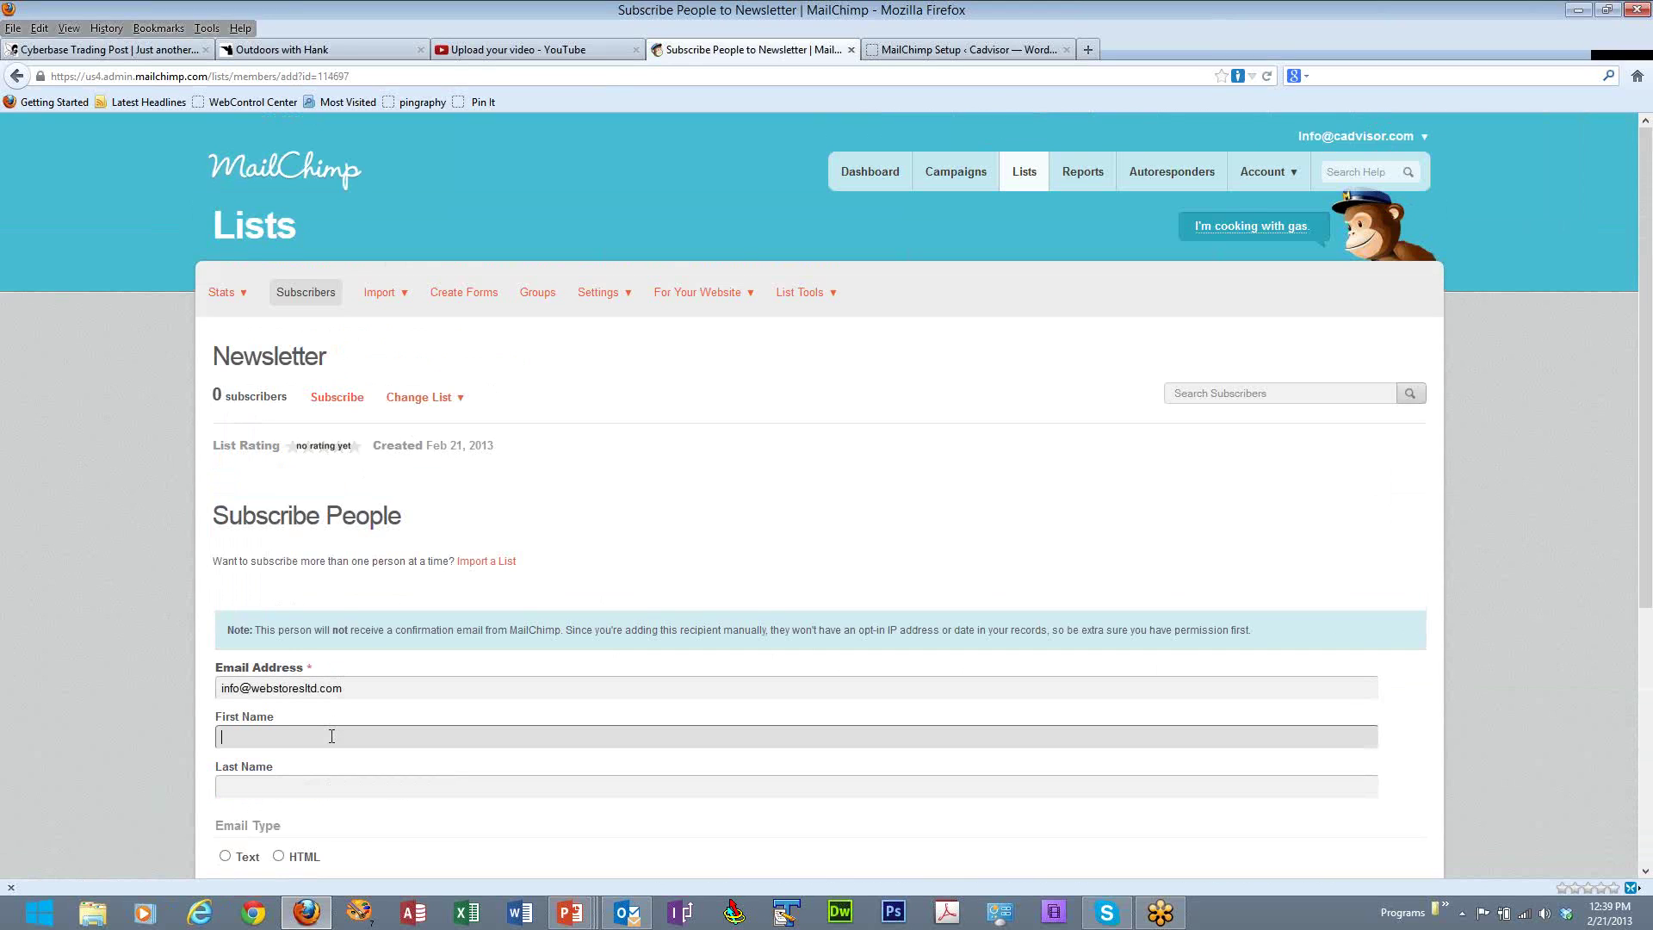
click(292, 779)
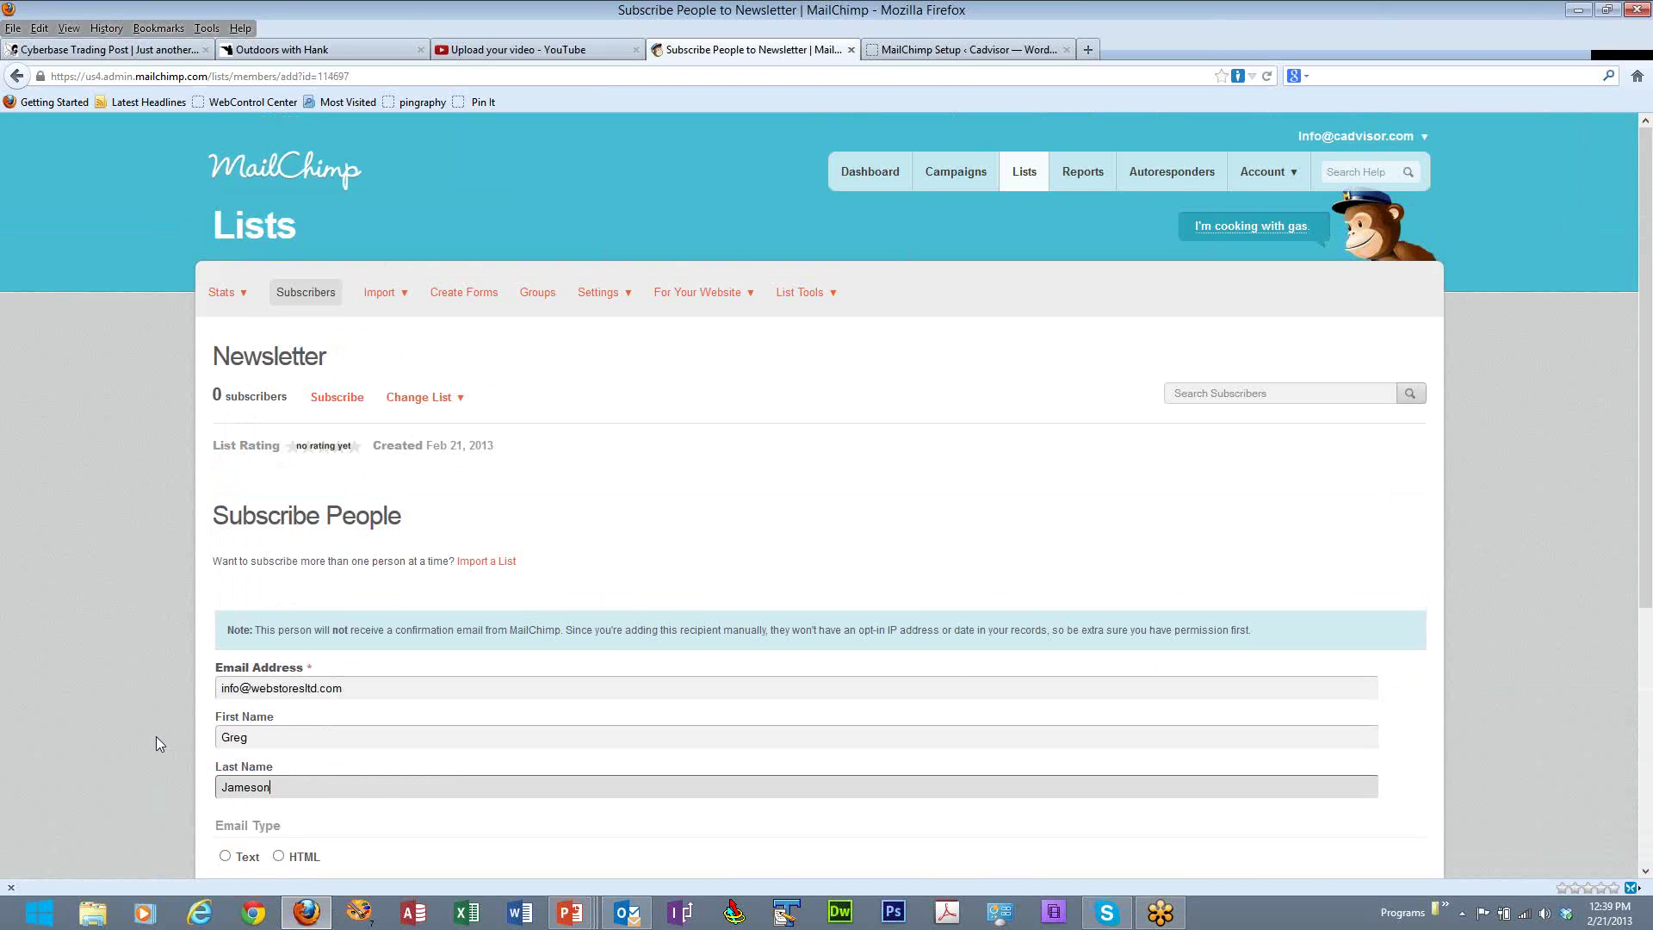
scroll(157, 737, down, 4)
click(279, 661)
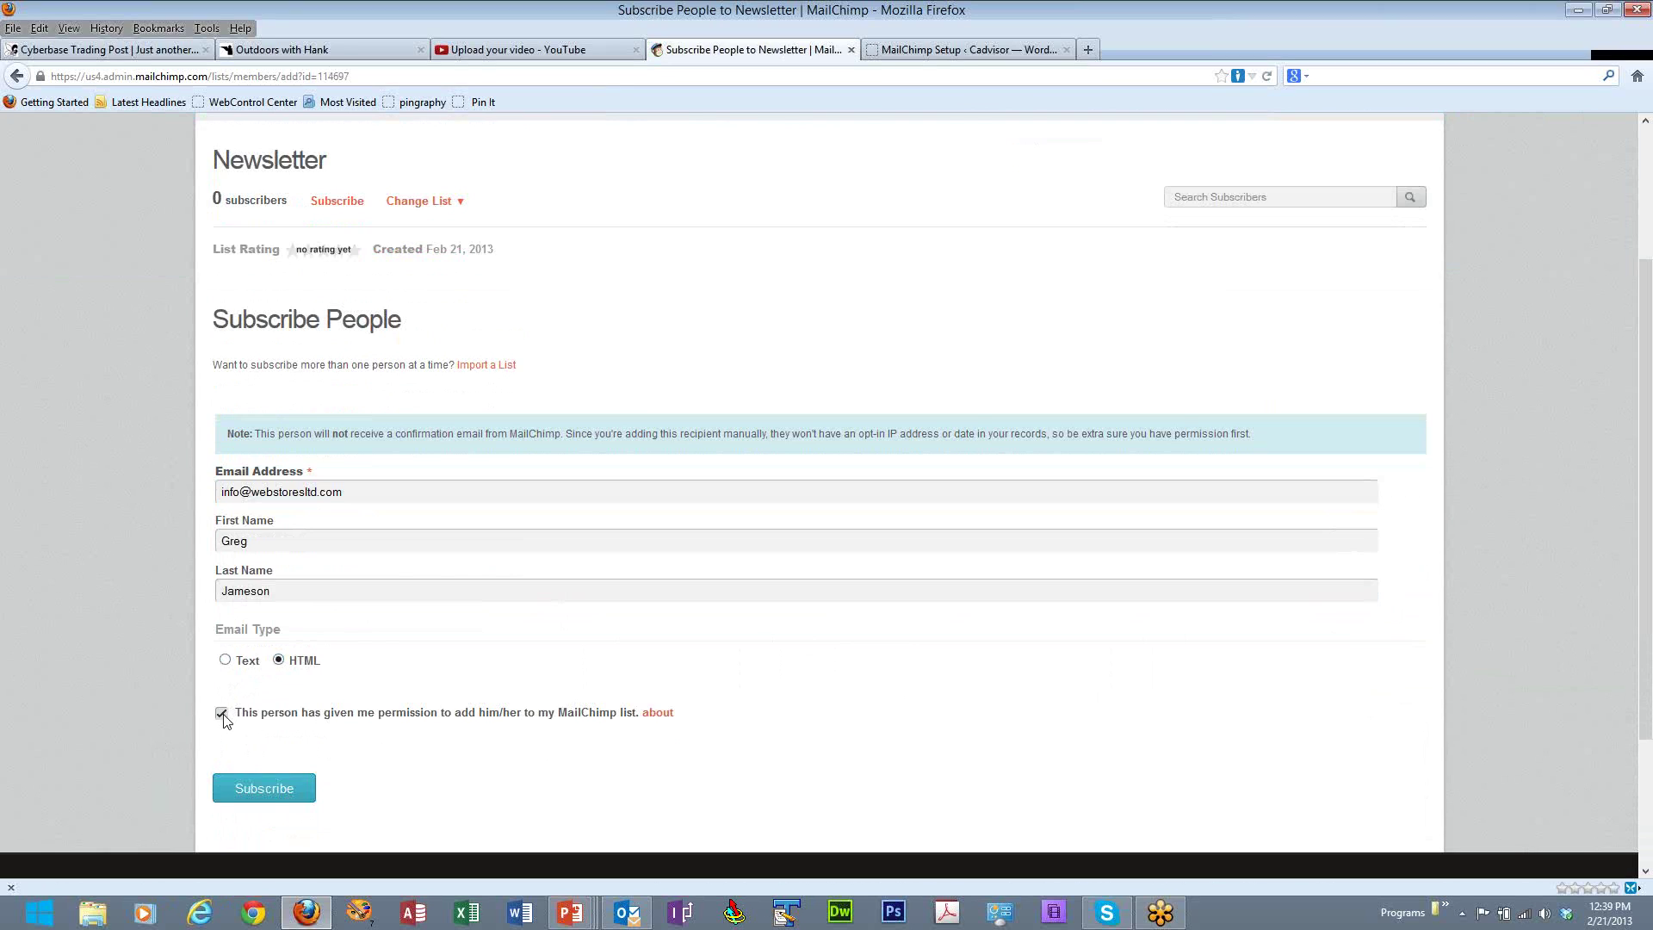
click(269, 790)
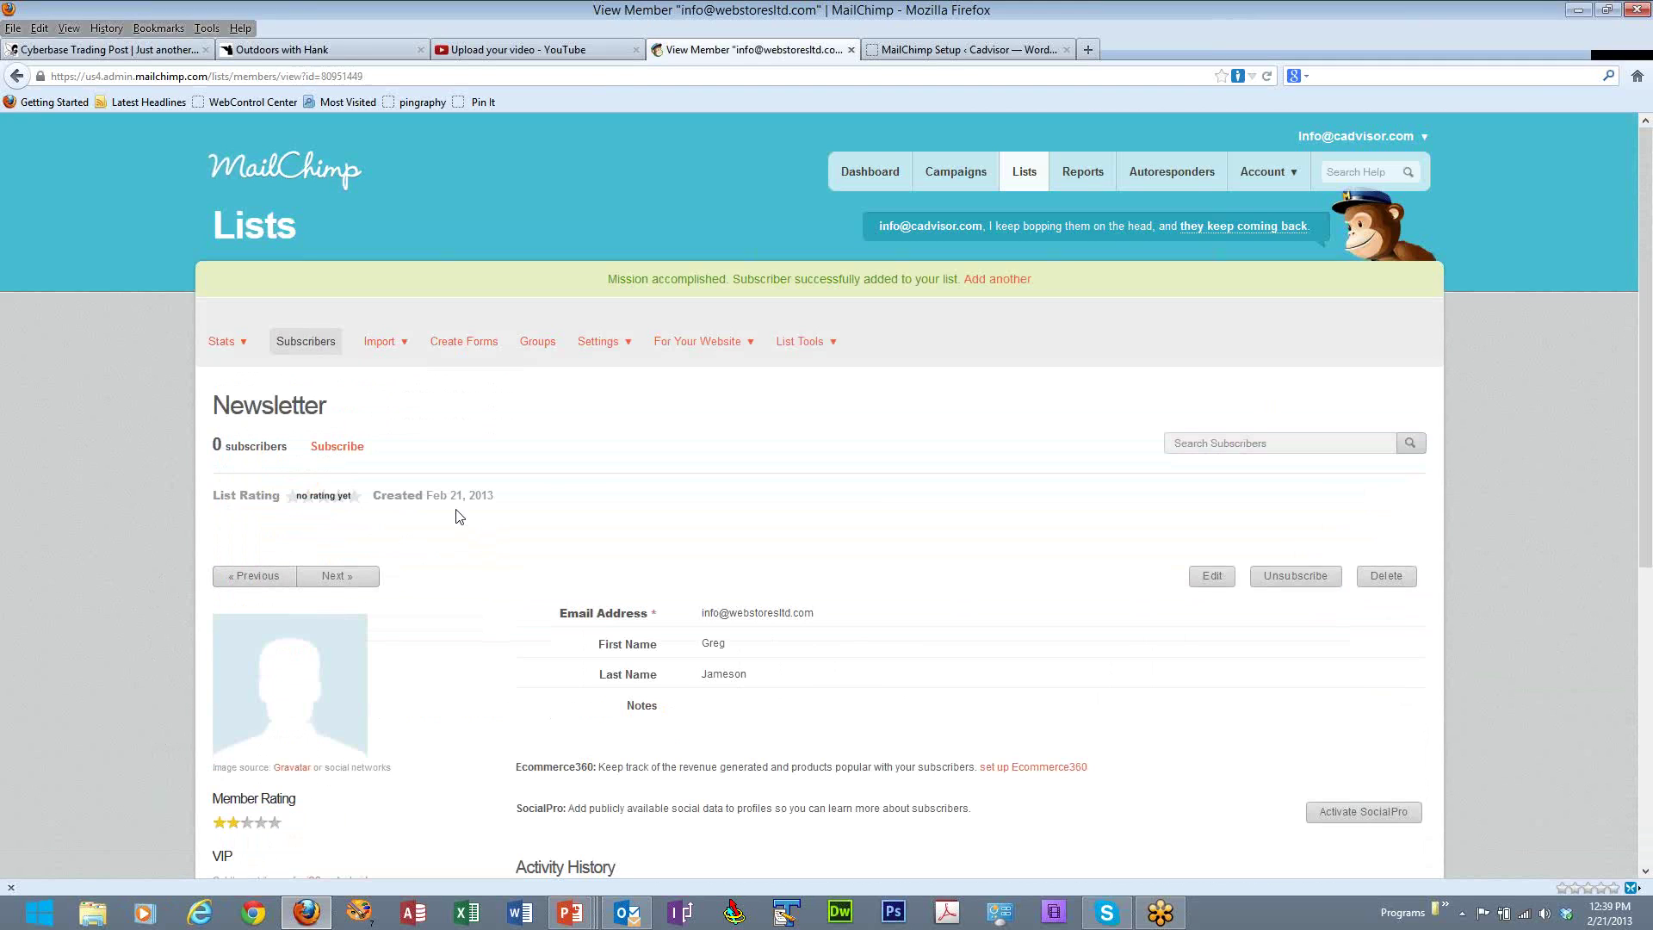
- Review the new subscriber's record, then return to the Lists overview
mouse_move(392, 349)
mouse_move(801, 347)
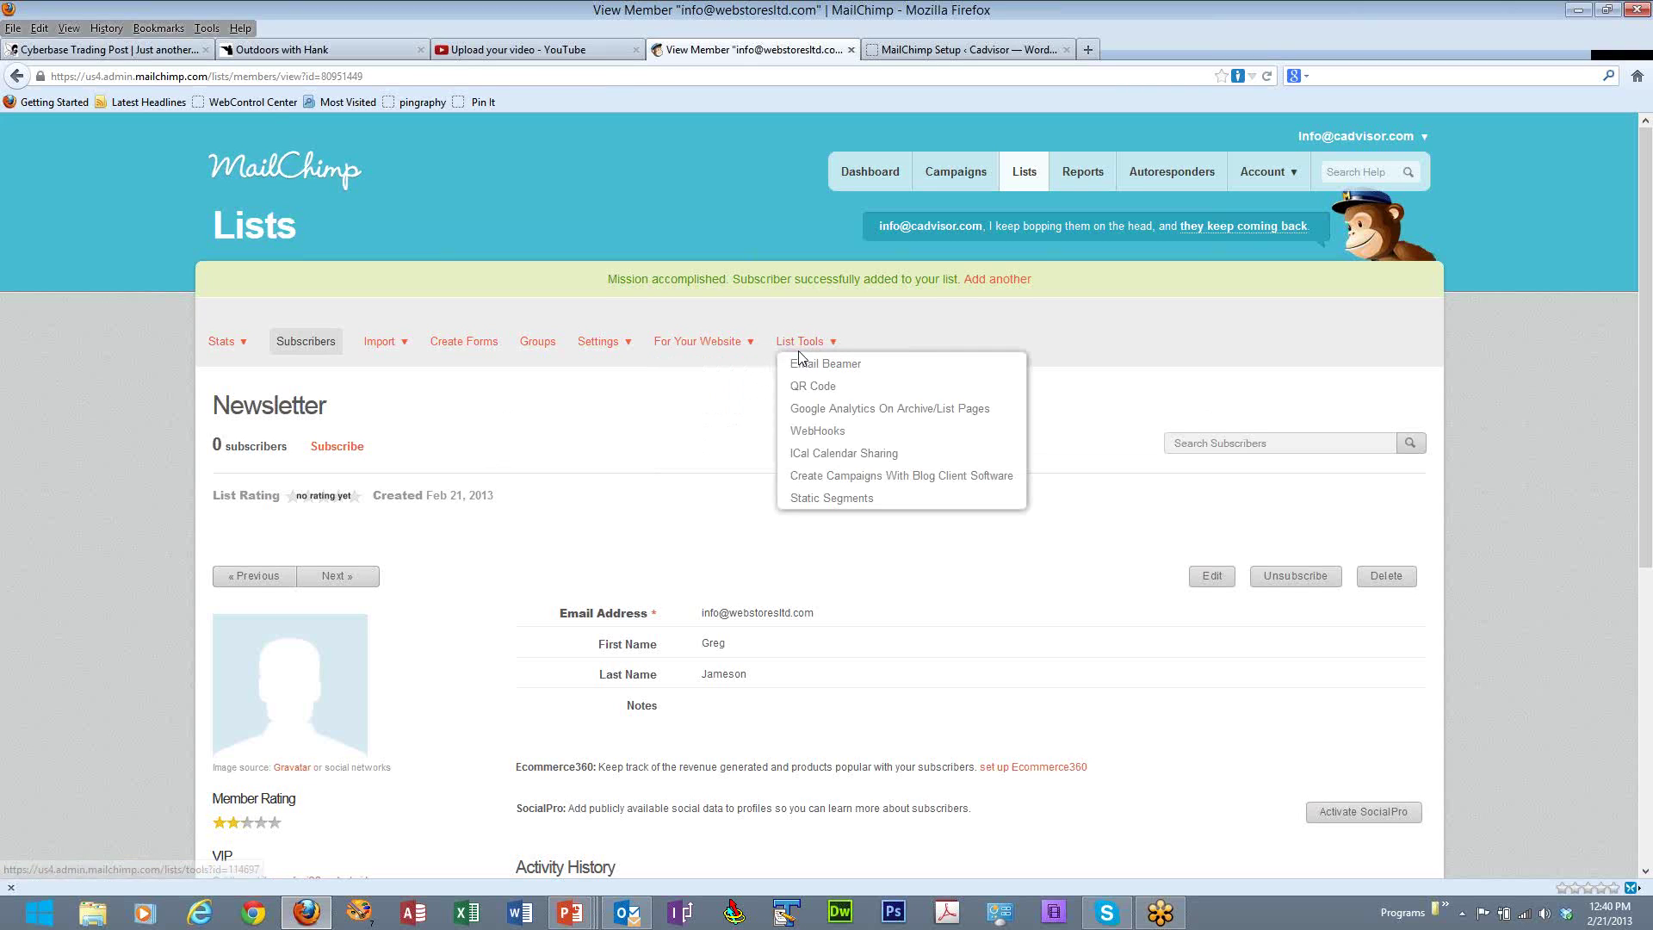
click(1018, 191)
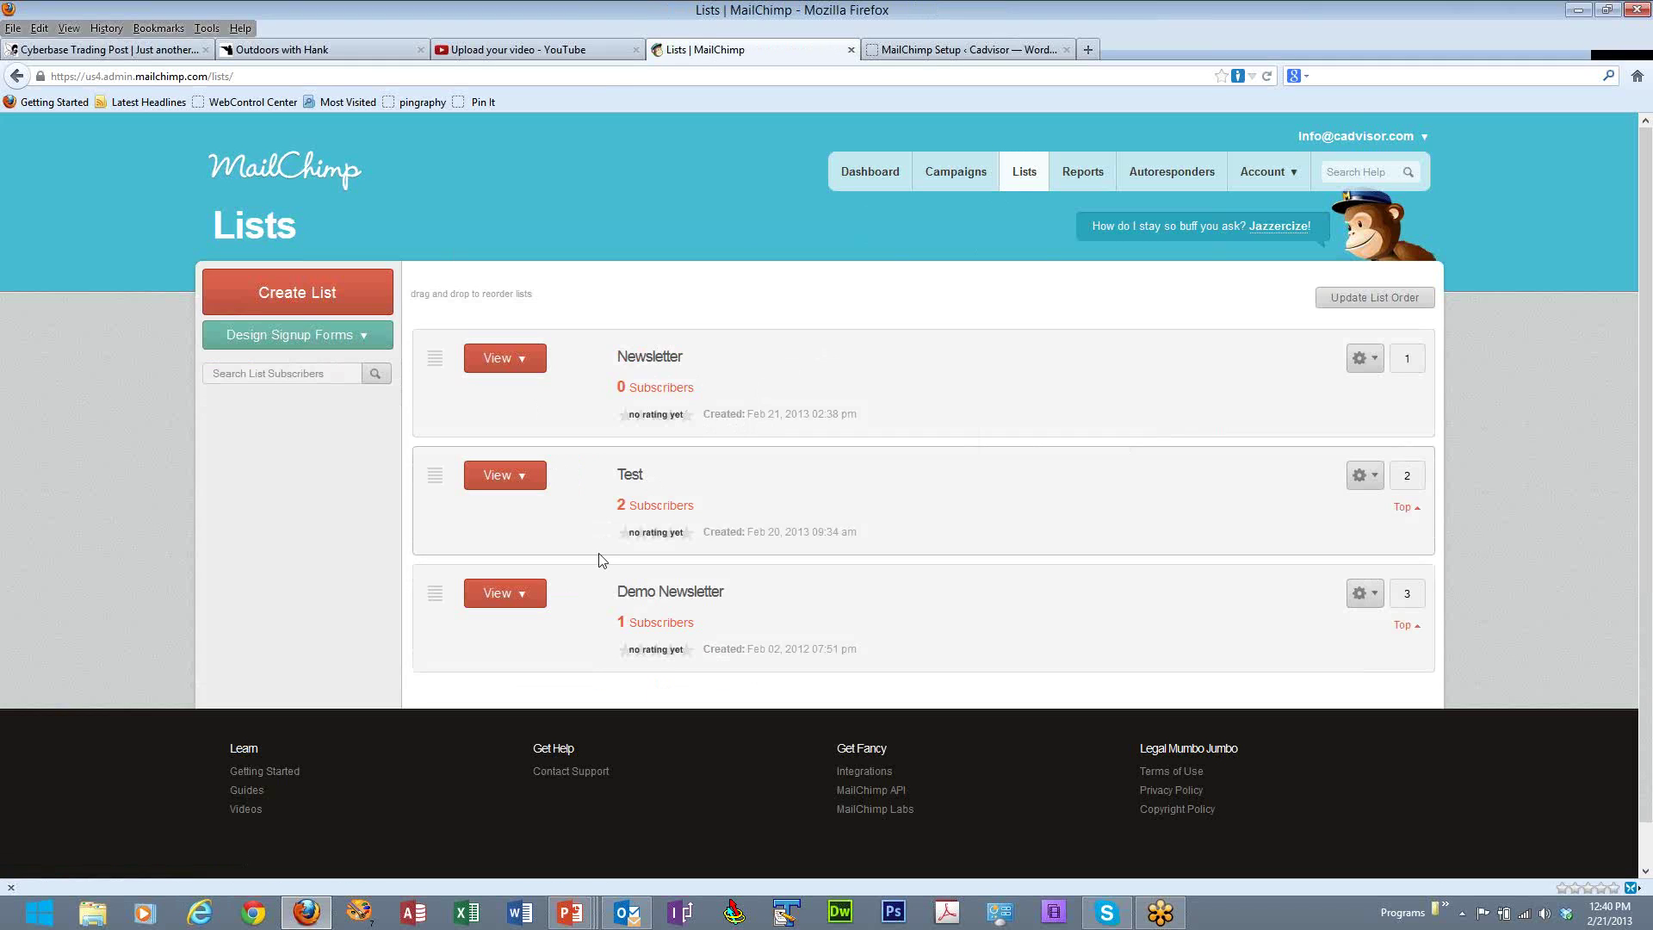
- Show the Test list's subscribers through its View menu
click(529, 485)
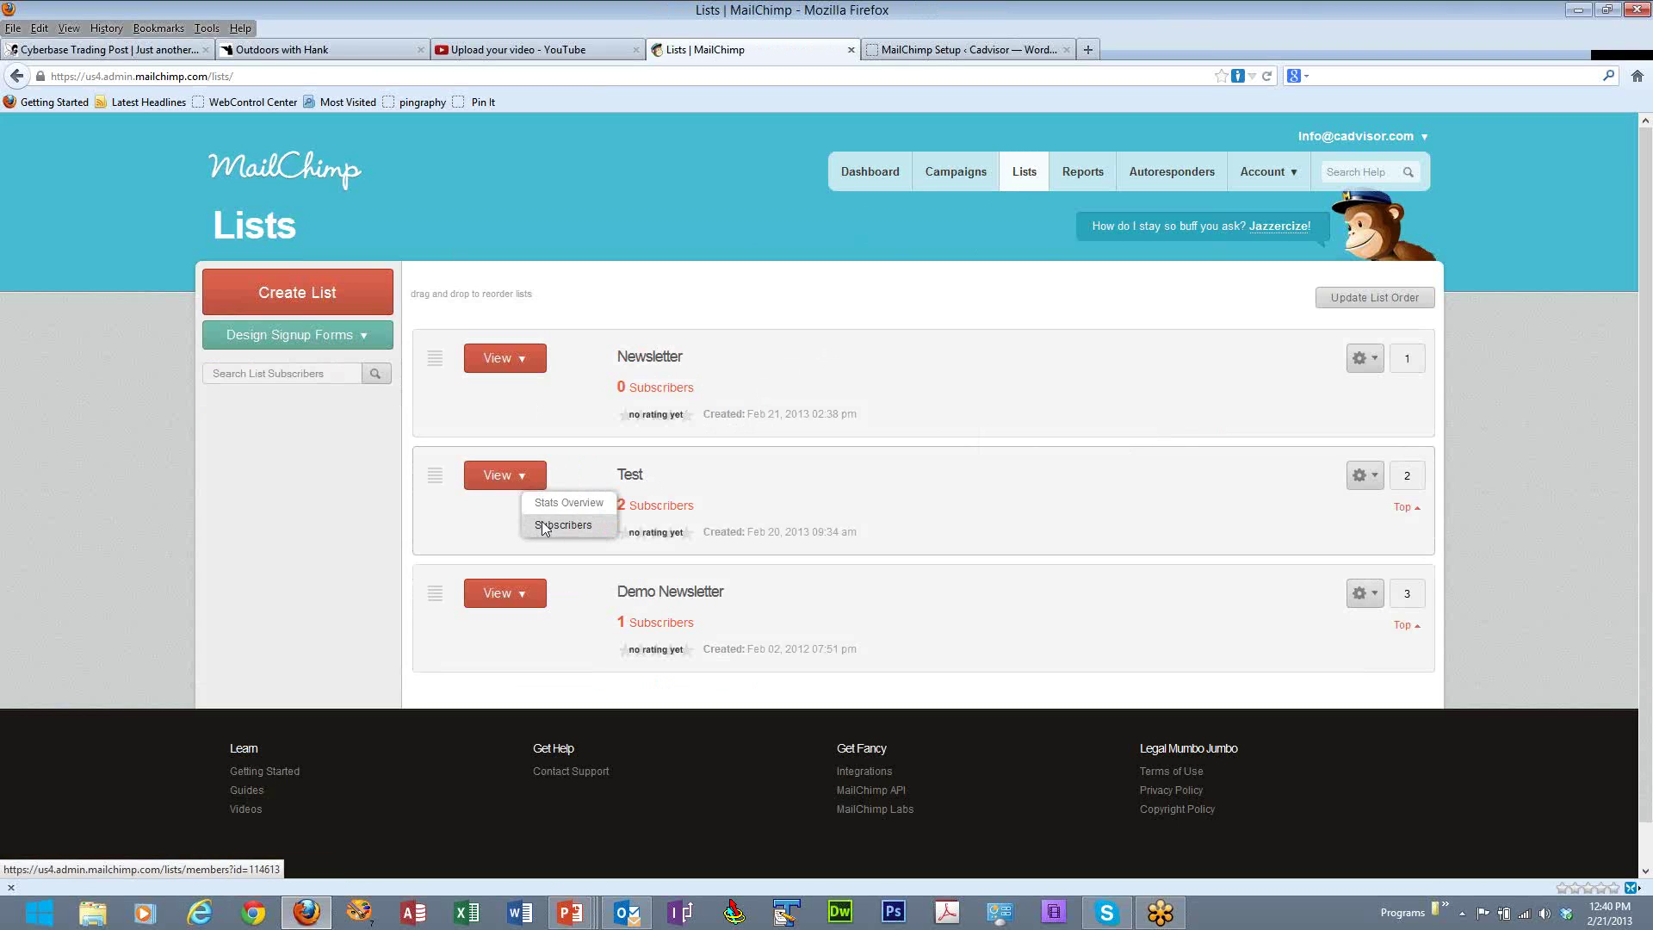
click(541, 523)
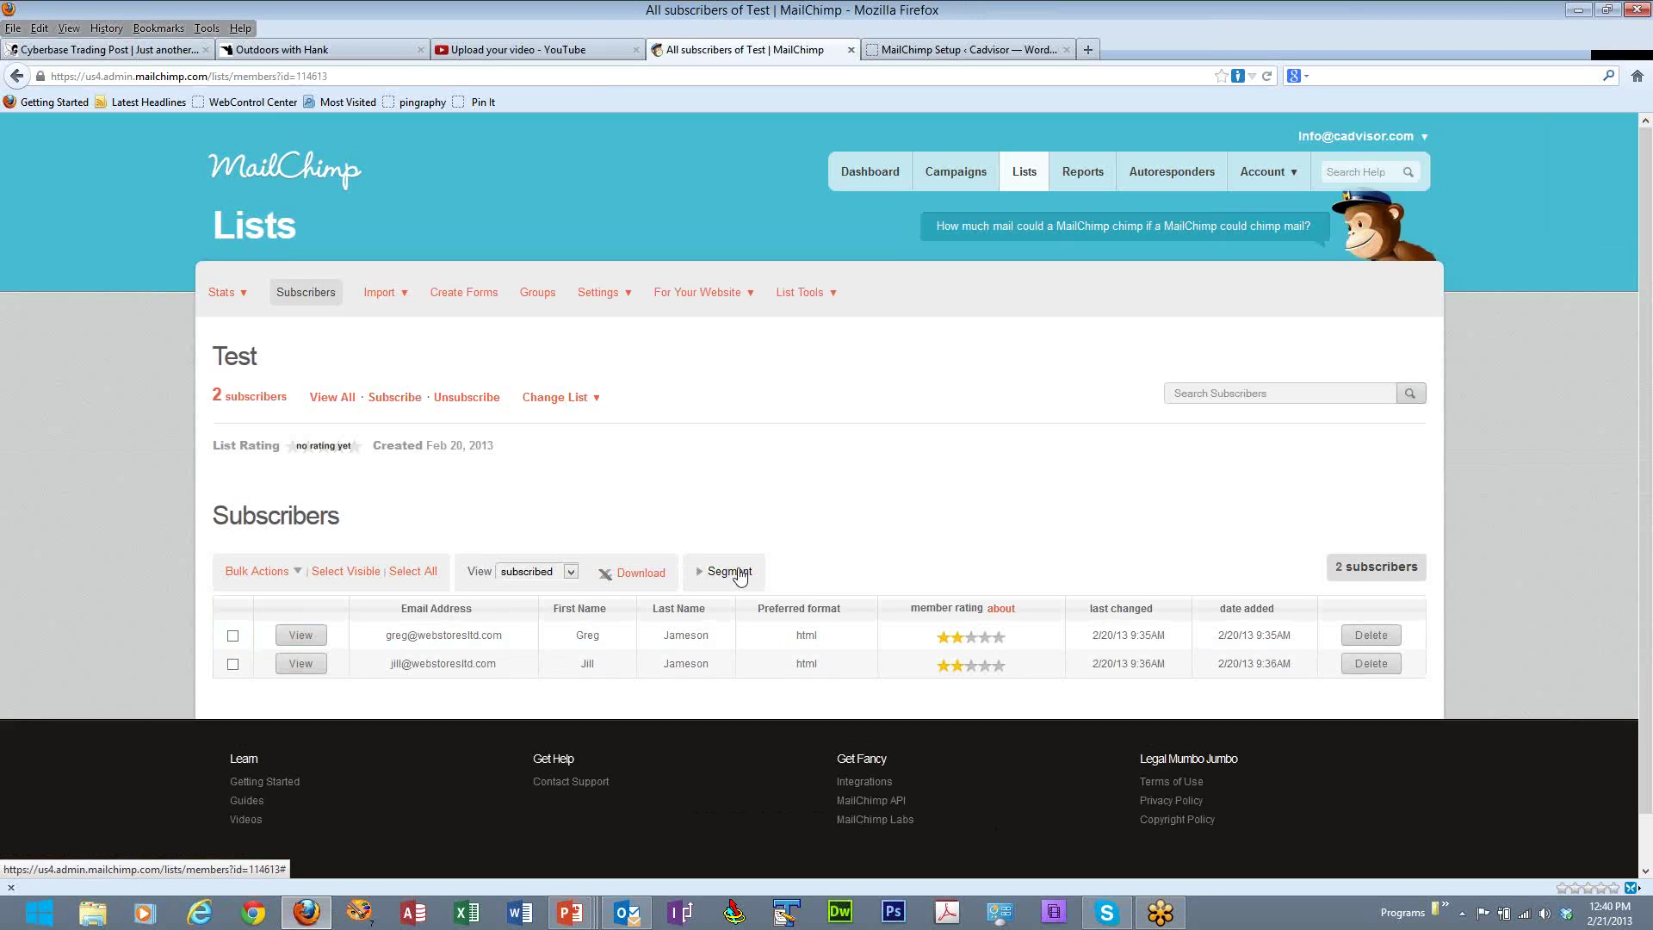
- Expand the segment builder for the Test list's subscribers, then go to the Dashboard
click(732, 572)
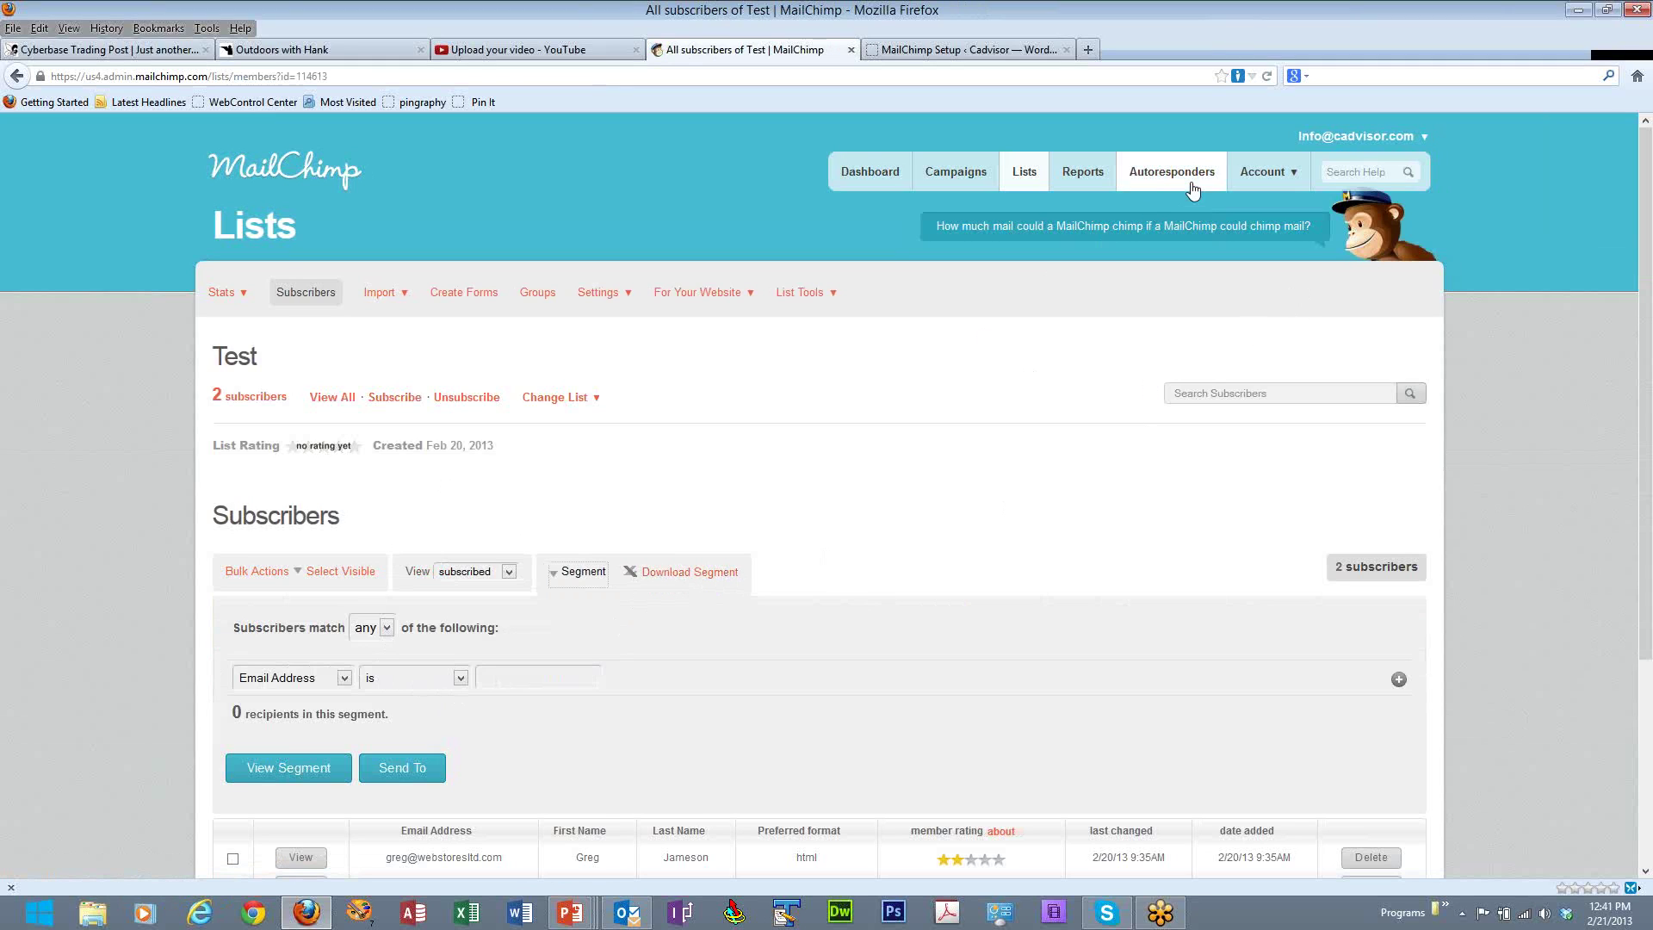
click(872, 174)
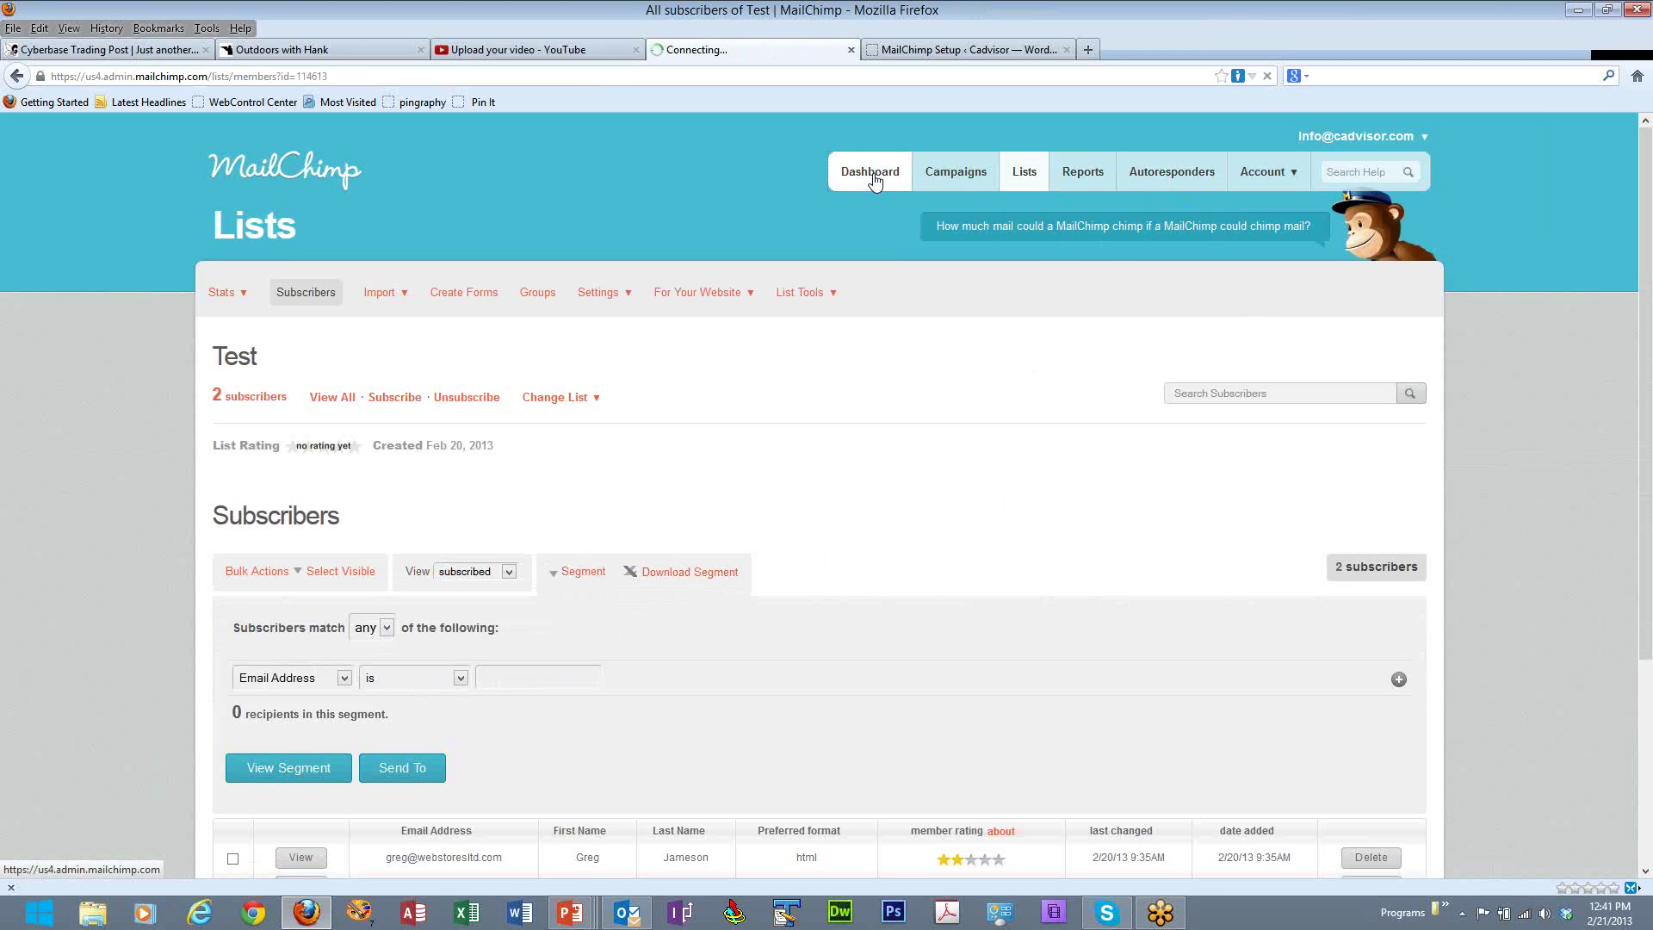